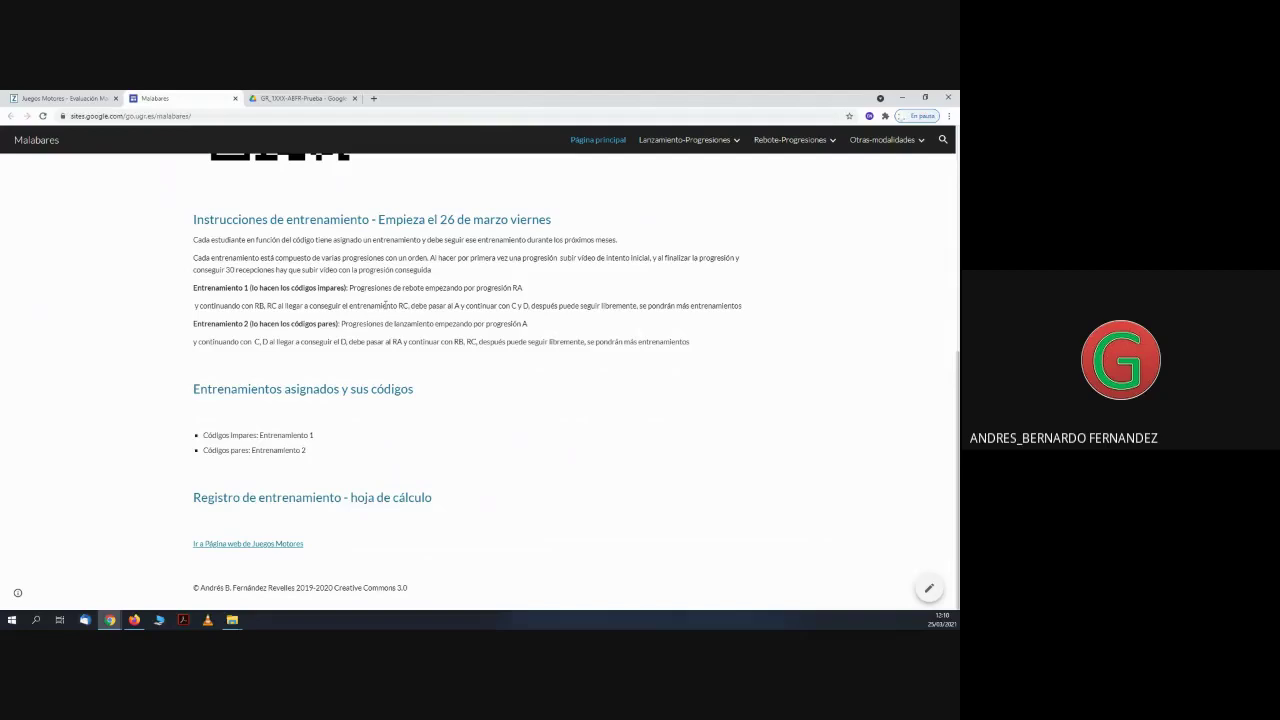
- Upload the video "Ejemplo video inicial de progresion de malabares.mp4" into the GR_1xxx-Videos folder in Drive
left_click(303, 99)
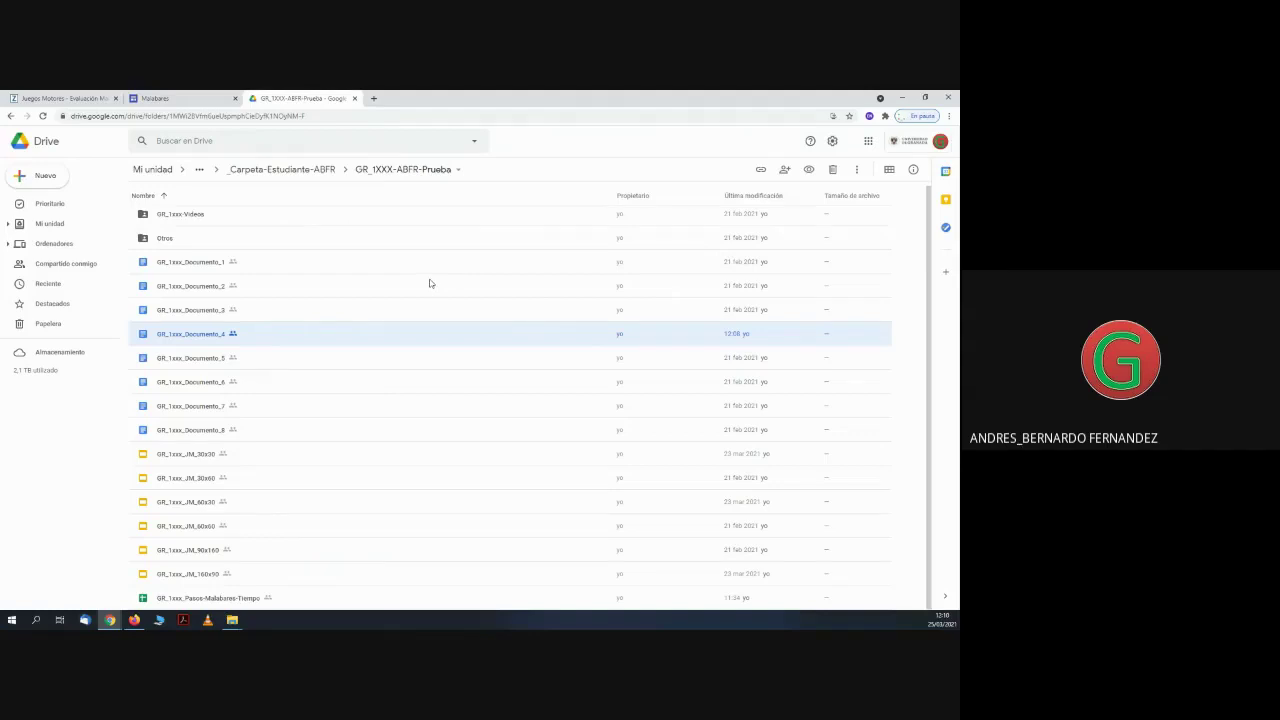
left_click(180, 216)
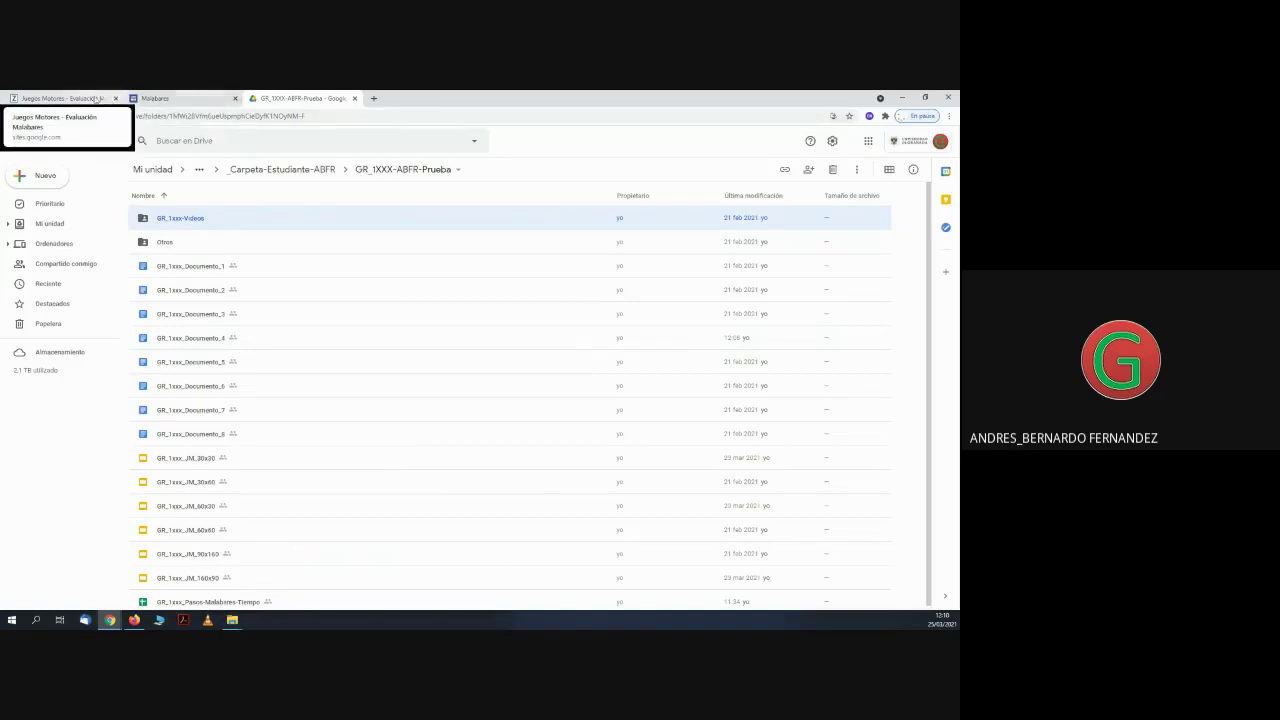
left_click(171, 100)
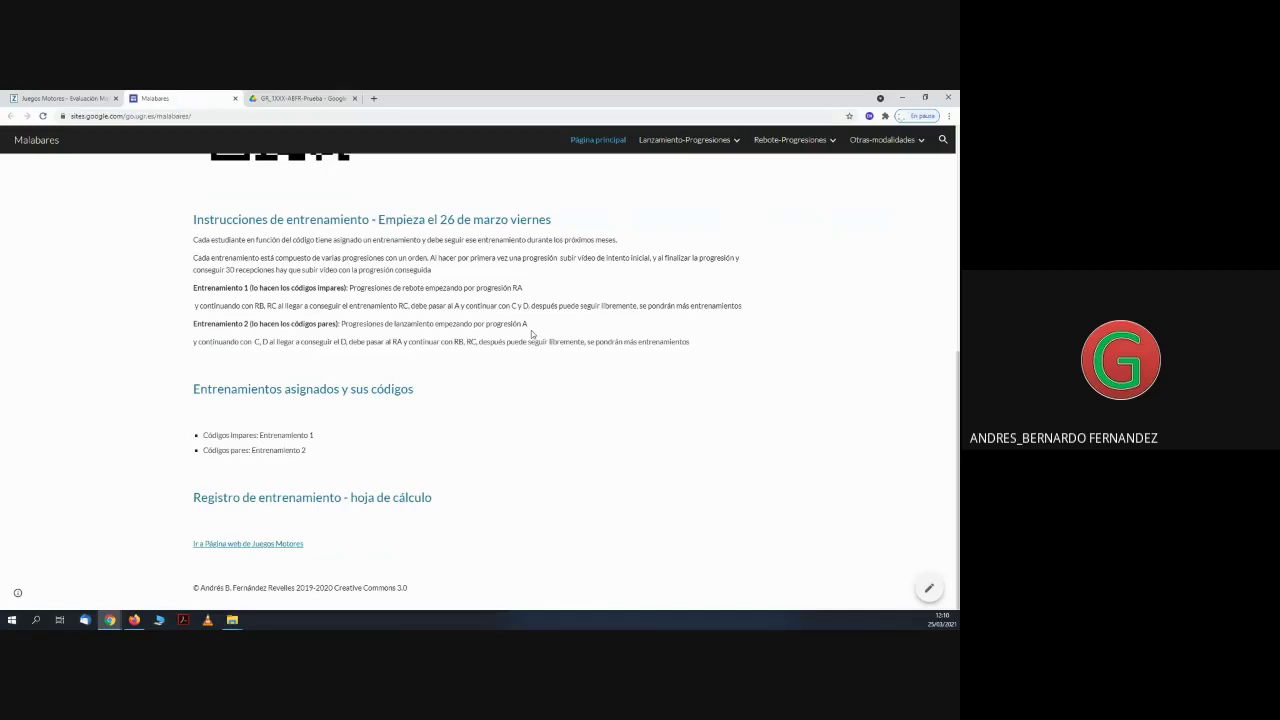
left_click(277, 97)
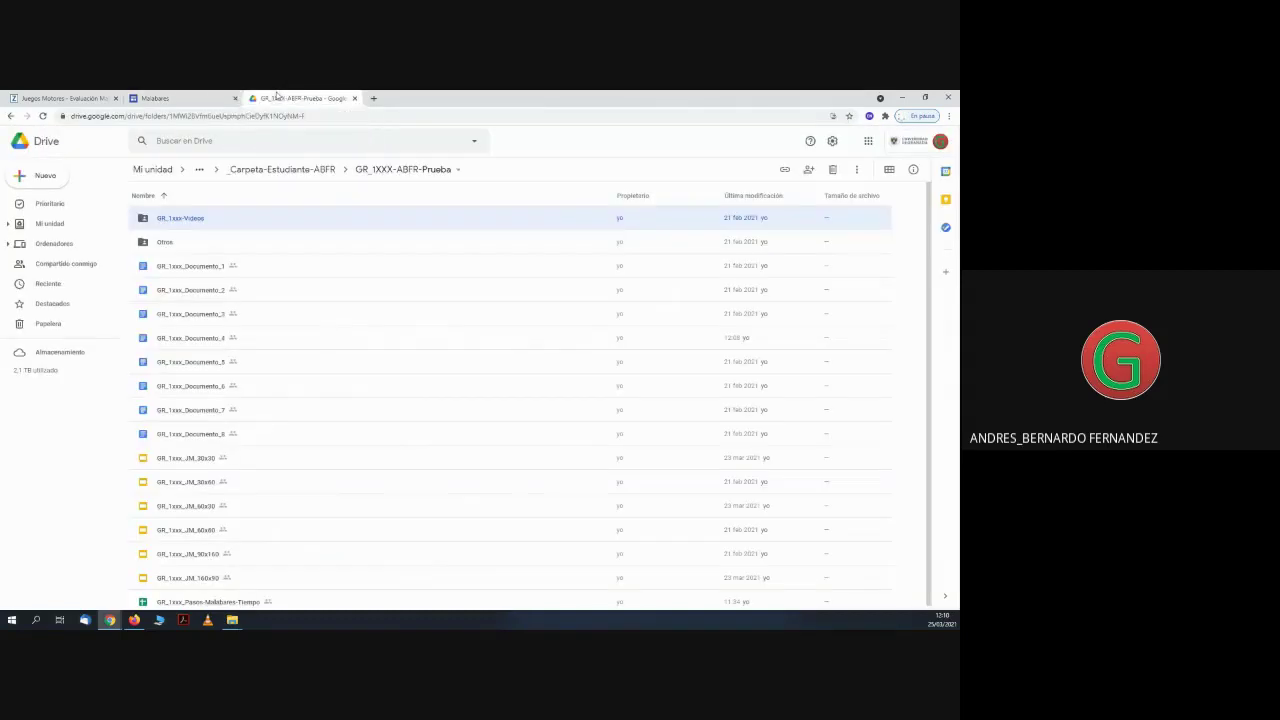
double_click(196, 218)
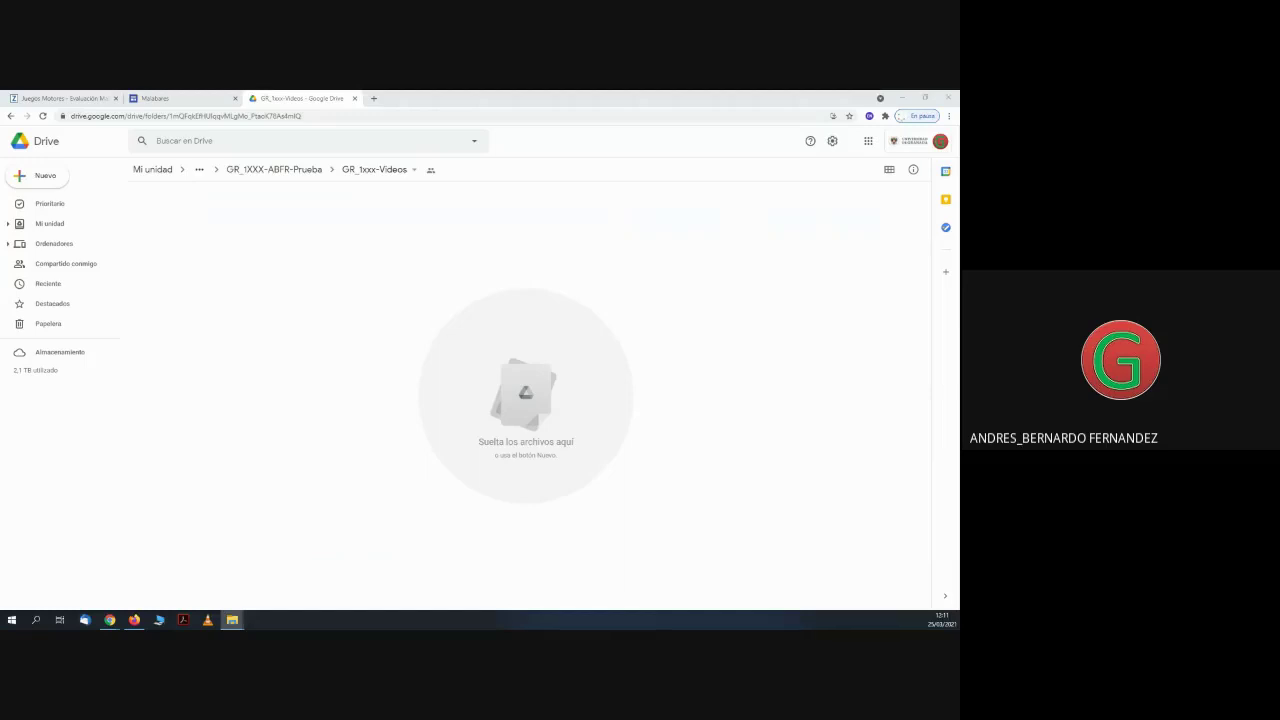
left_click_drag(240, 600, 408, 352)
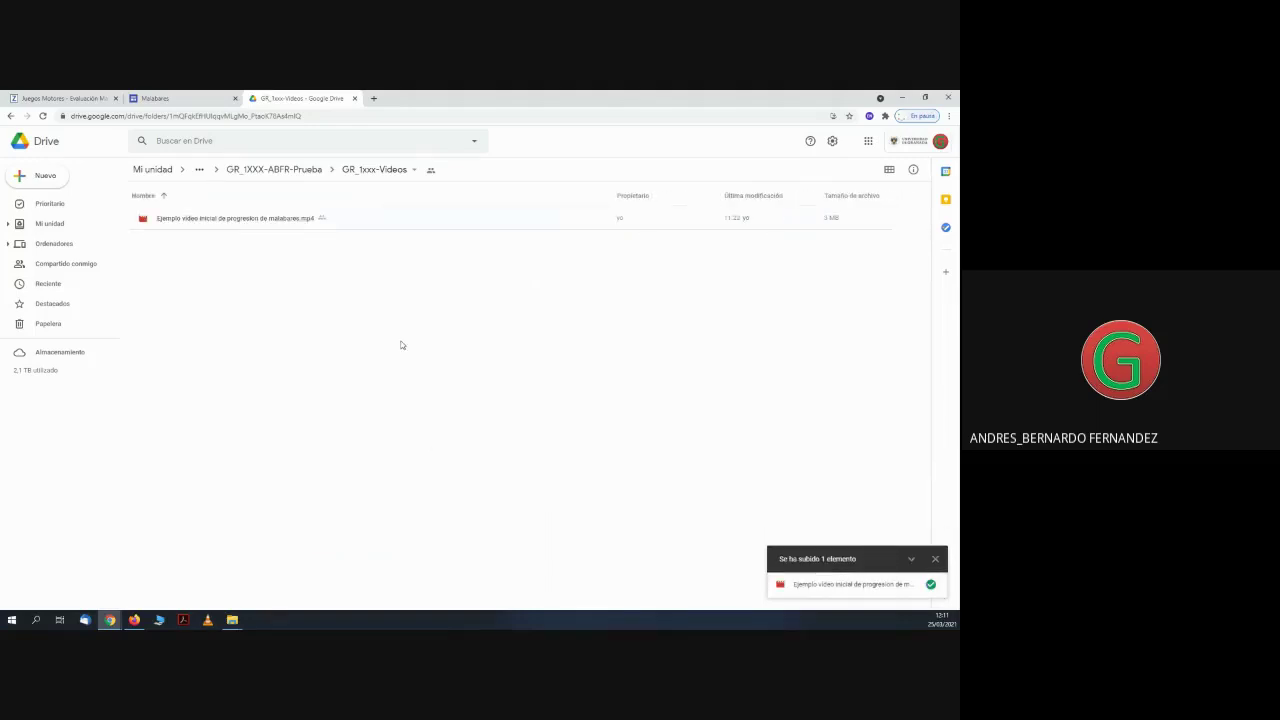
- Rename the uploaded juggling video as GR_1XXX-Progresion-A-Inicial.mp4, keeping its extension
left_click(248, 219)
right_click(248, 220)
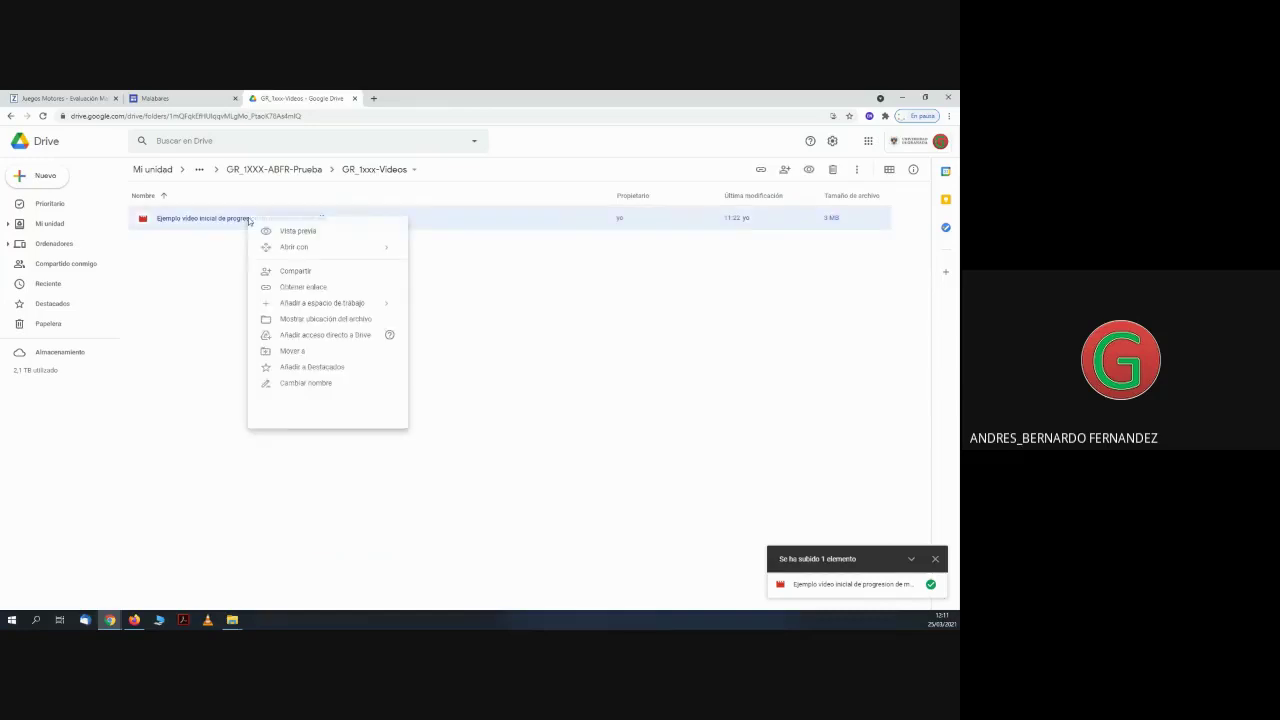
left_click(306, 384)
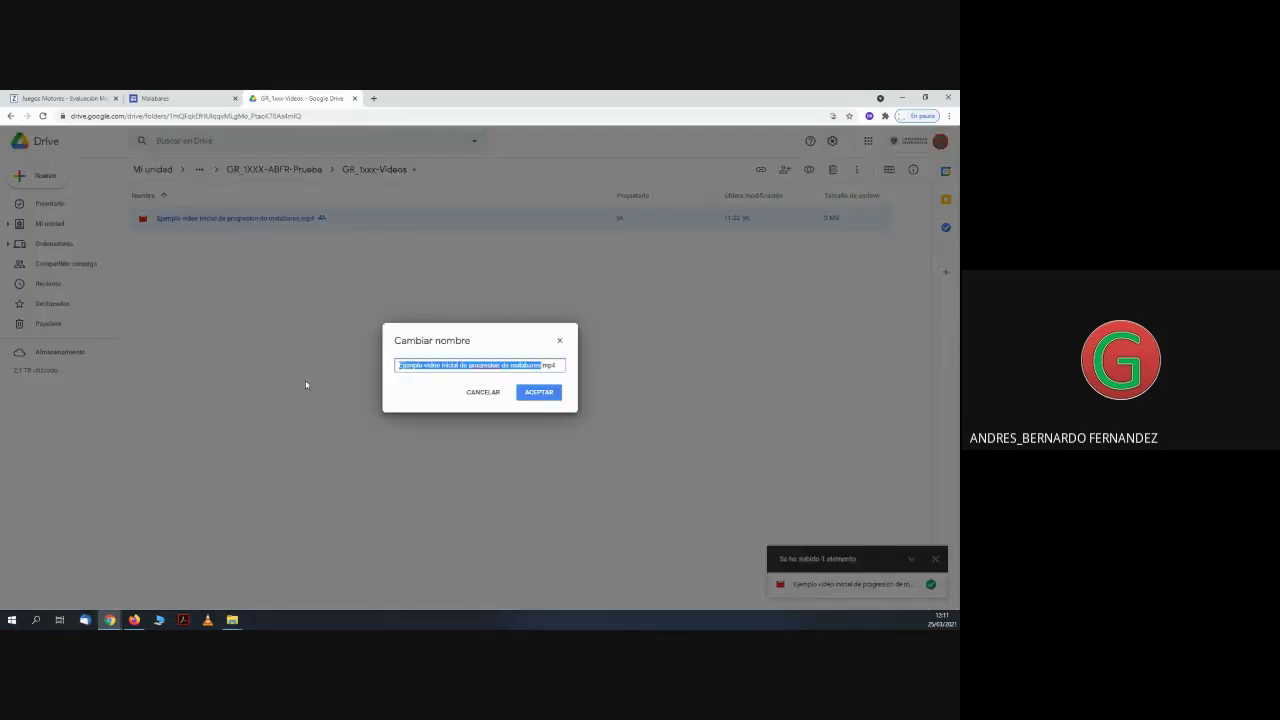
key("BackSpace")
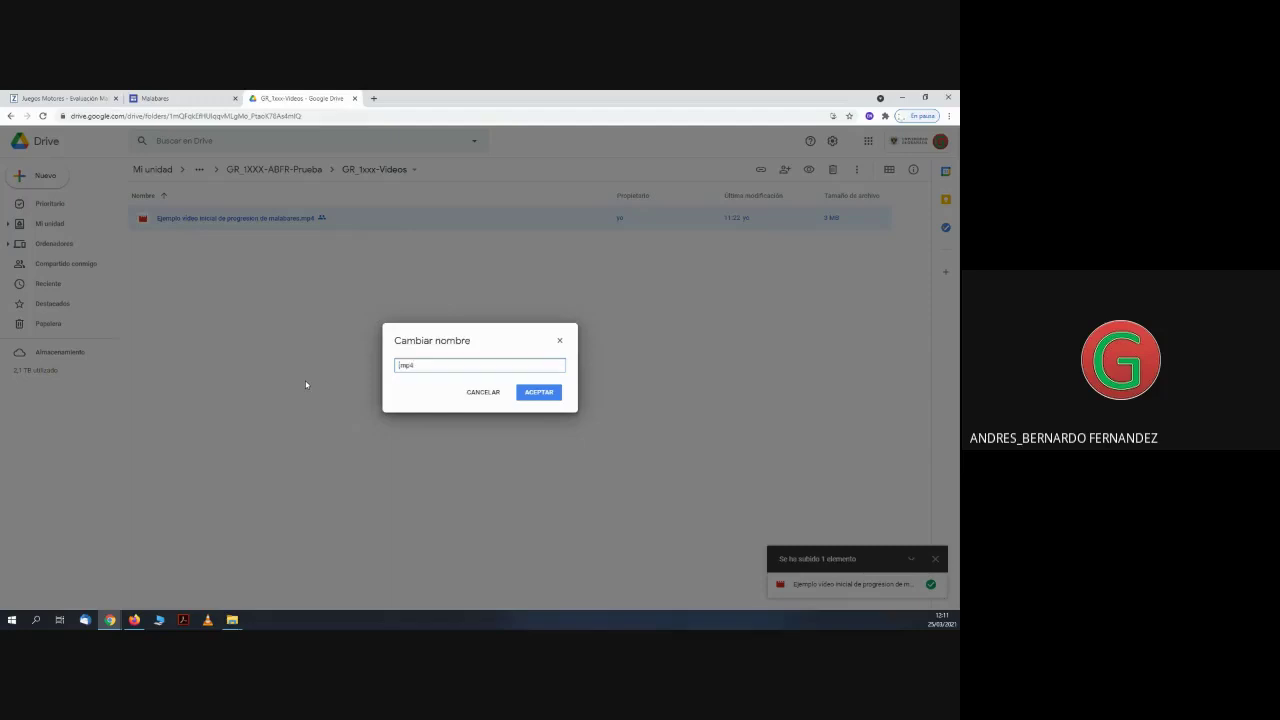
type("GR")
type("_")
type("E")
type("XXX")
type("-")
type("P")
type("rogresion")
type("-A")
type("-Inicial")
left_click(524, 392)
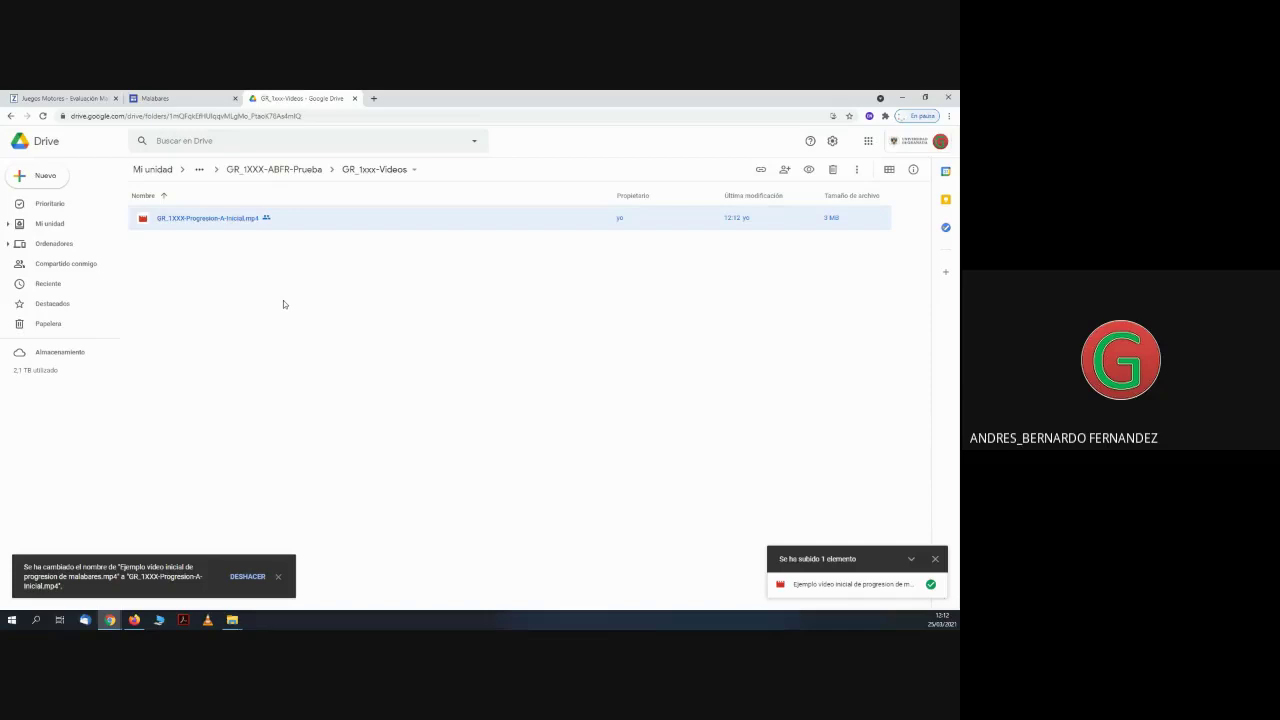
- Review which people and groups the GR_1XXX-Progresion-A-Inicial.mp4 video is shared with
right_click(229, 219)
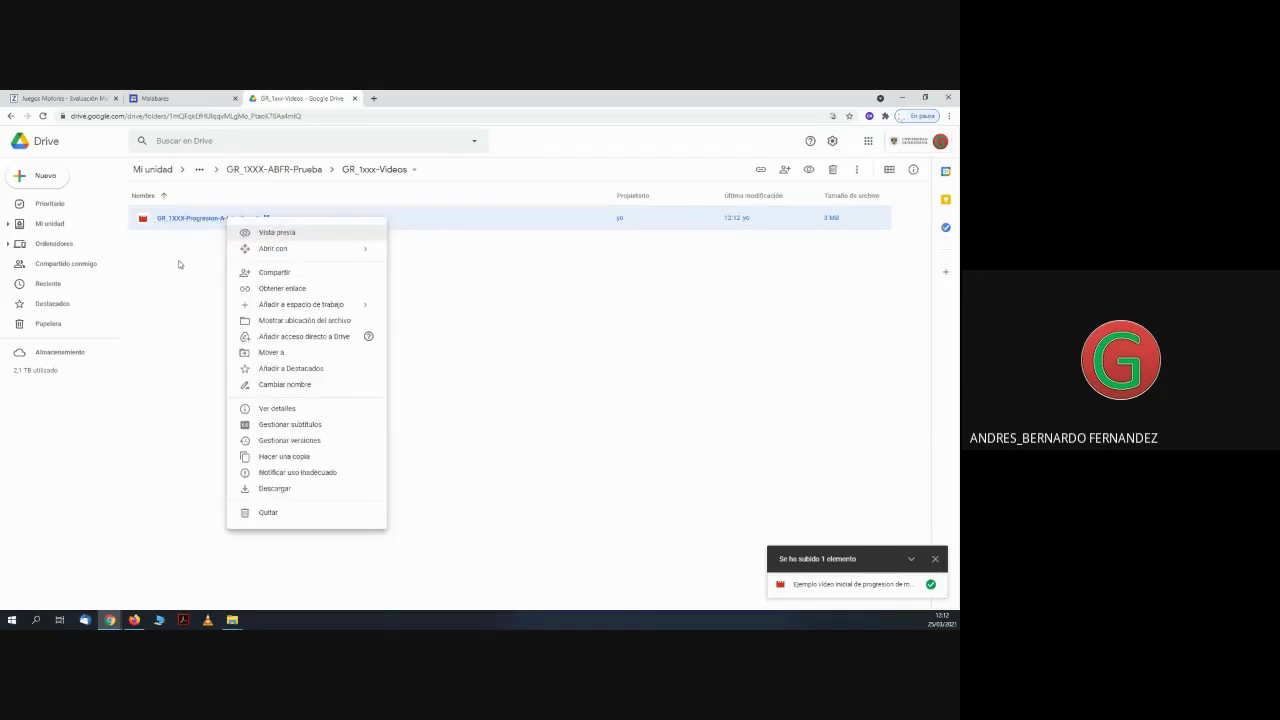
left_click(180, 264)
left_click(189, 221)
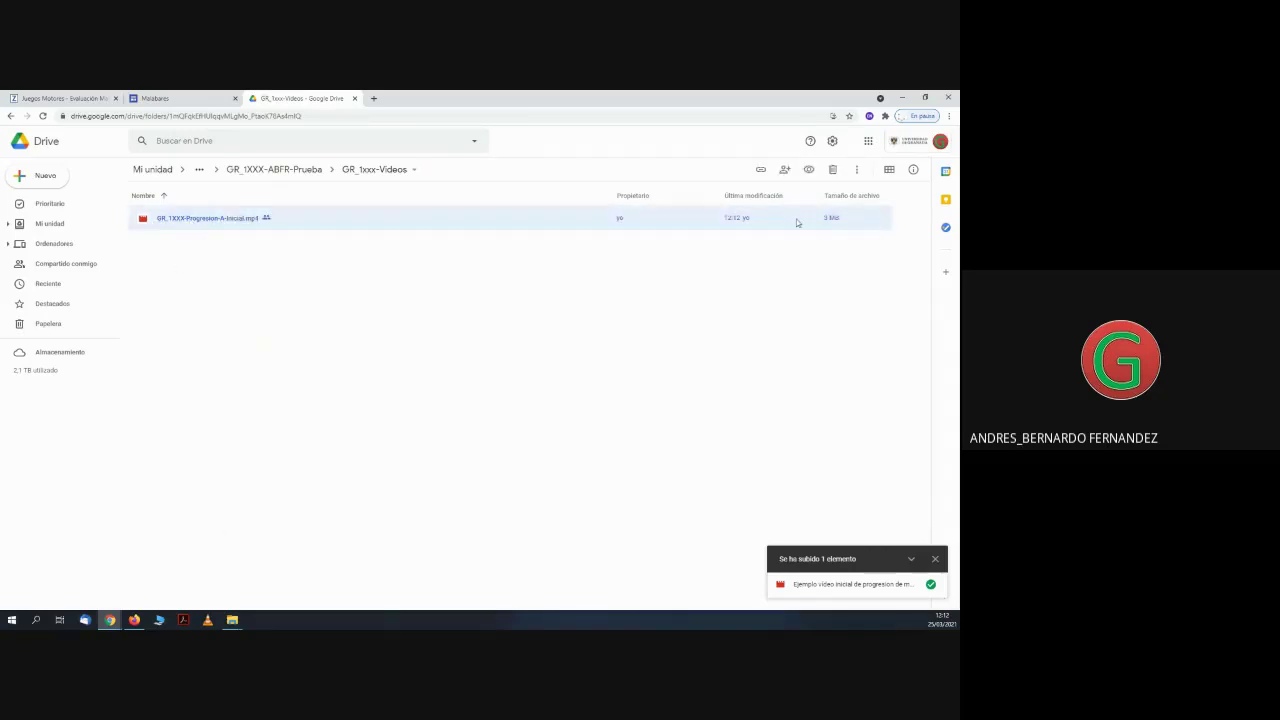
left_click(785, 170)
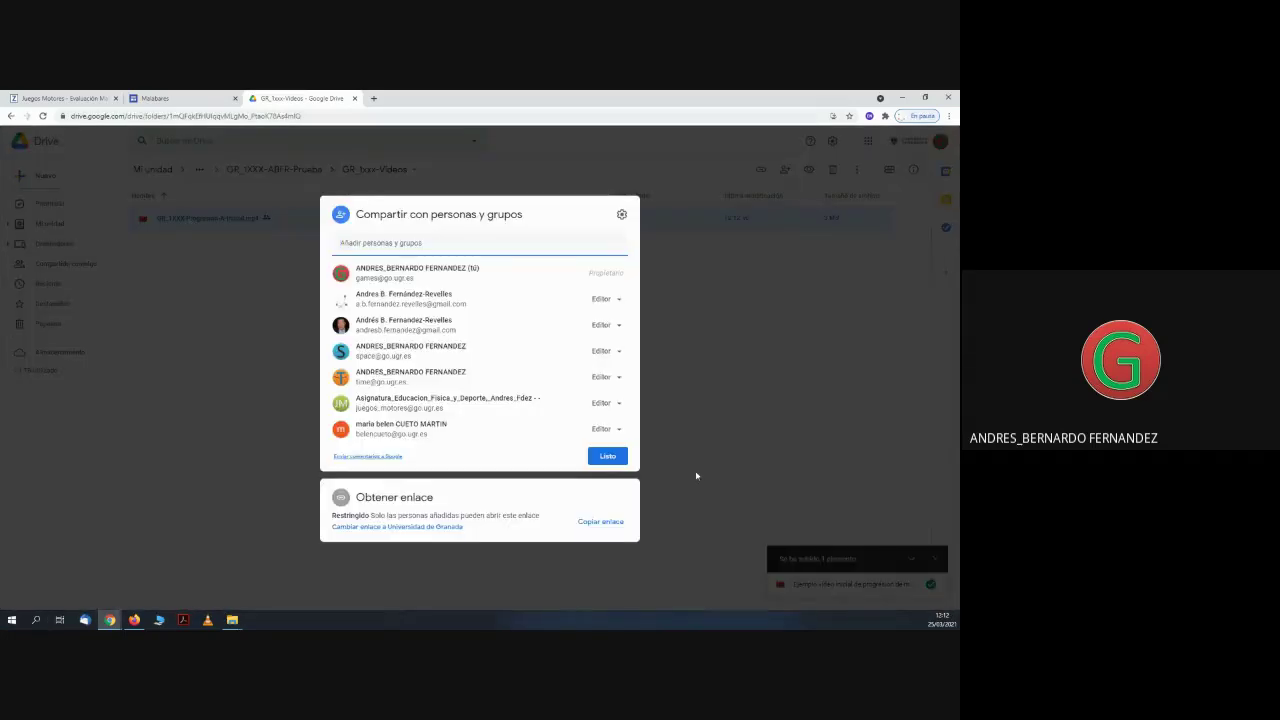
left_click(609, 457)
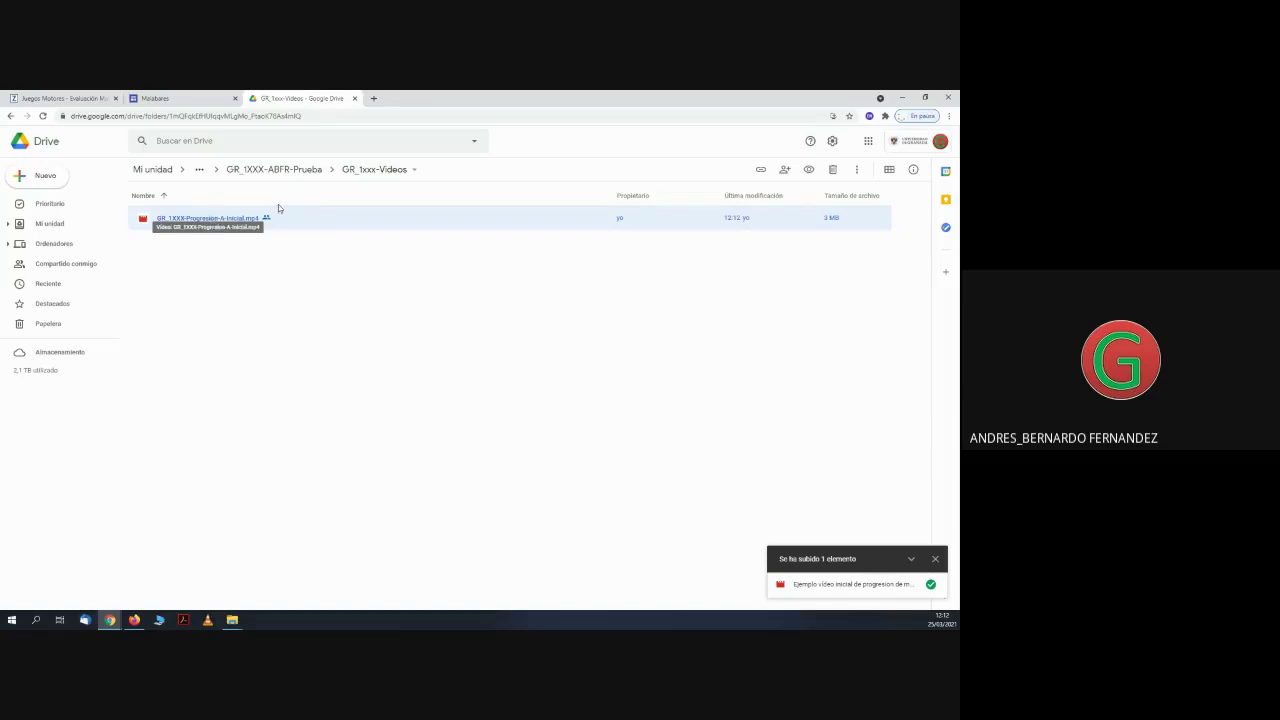
- Open the Tiempo-Entrenamiento-Malabares sheet of the GR_1xxx_Pasos-Malabares-Tiempo spreadsheet from the GR_1XXX-ABFR-Prueba folder
left_click(309, 170)
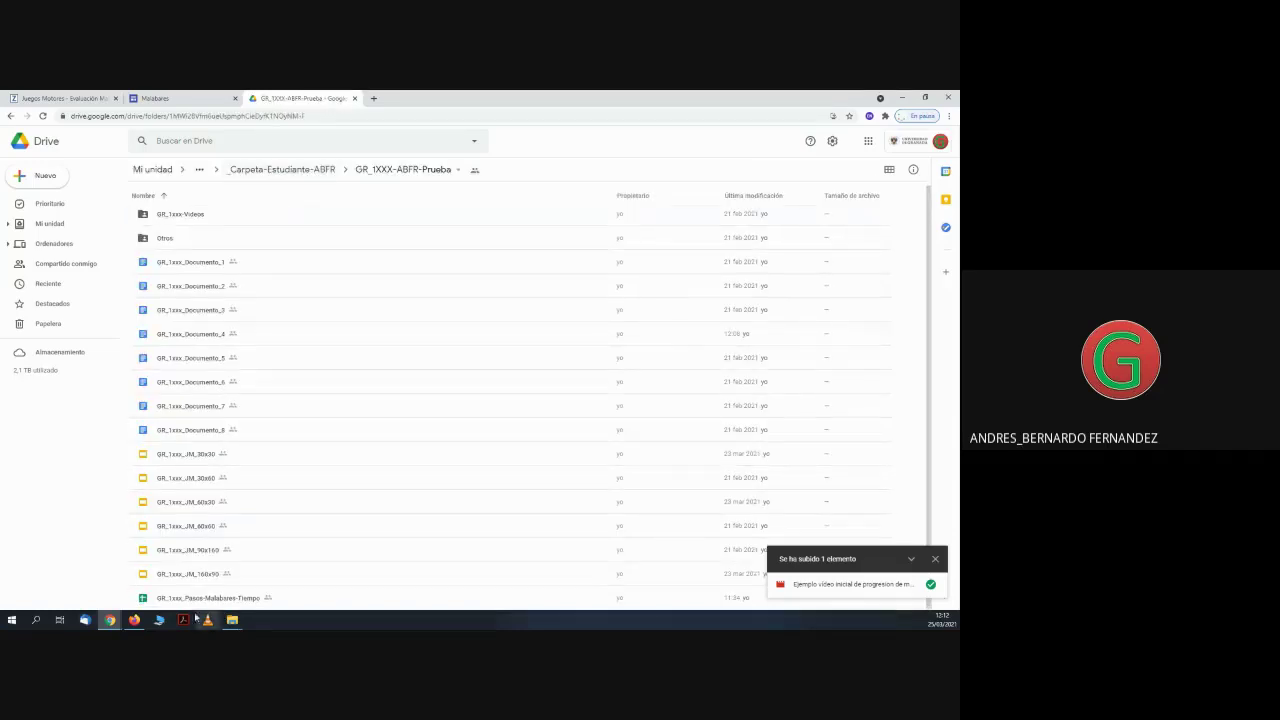
left_click(188, 600)
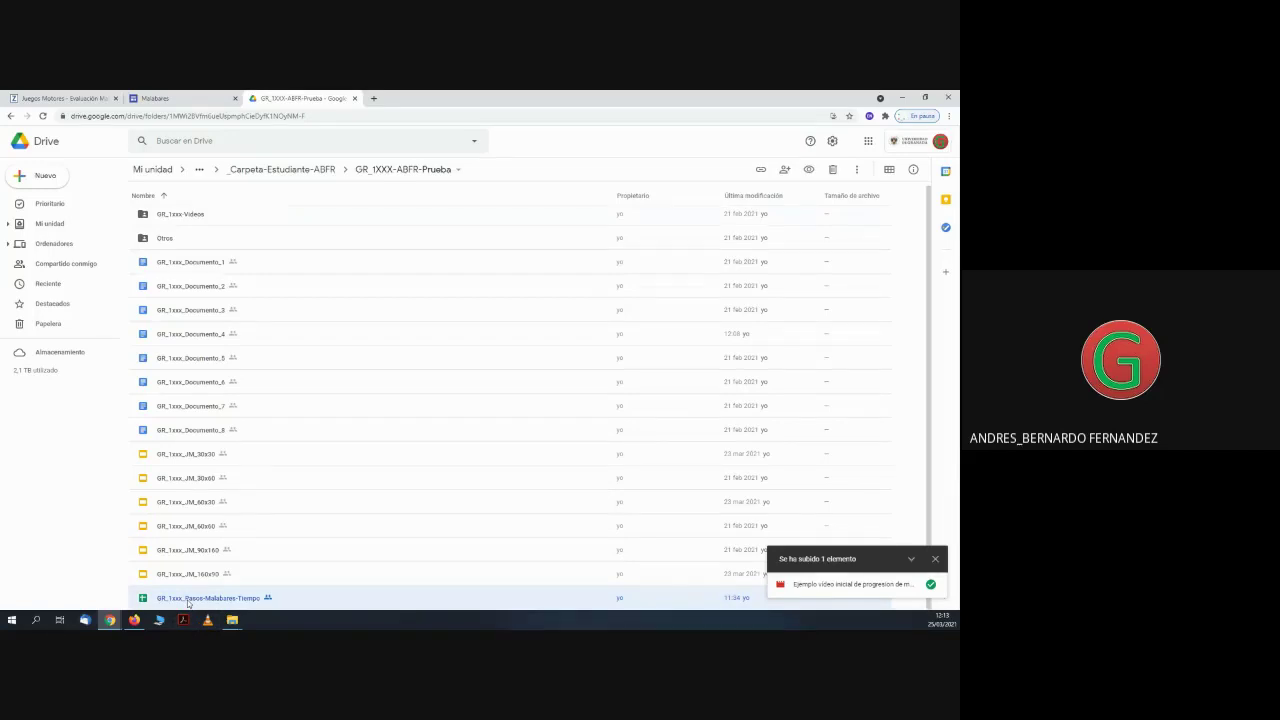
double_click(188, 600)
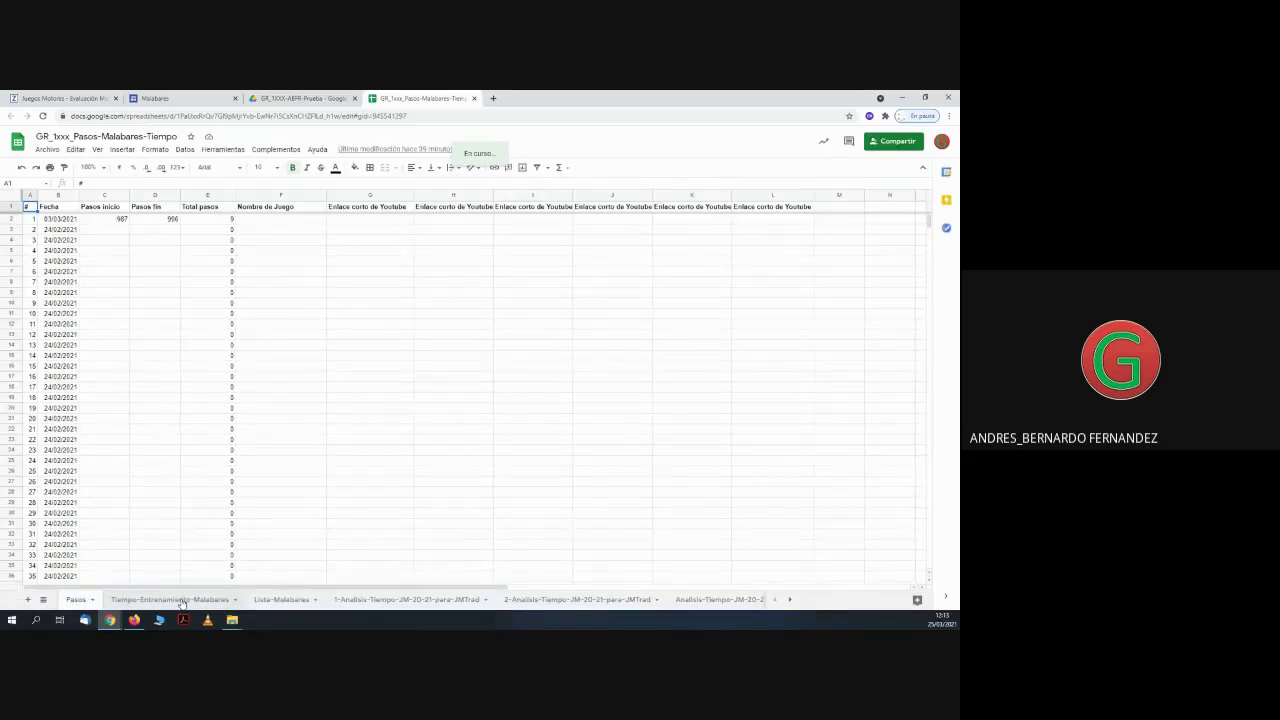
left_click(170, 599)
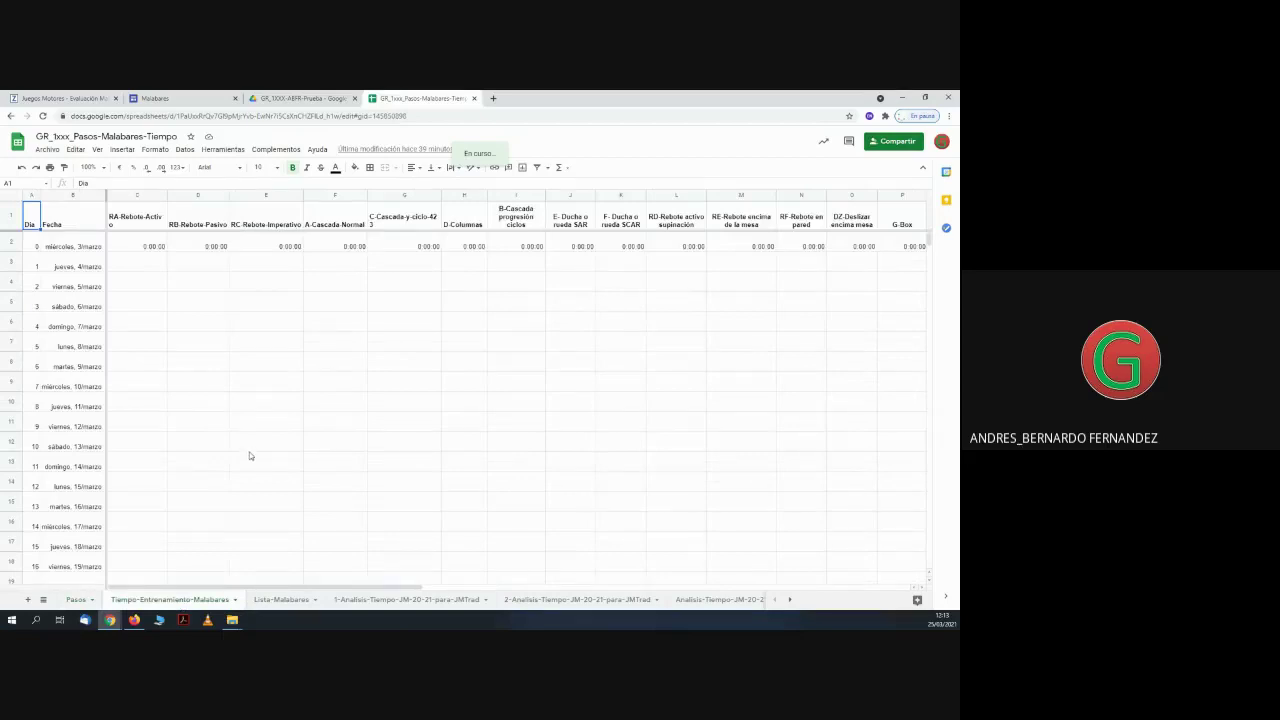
- Enter 15:00 as the A-Cascada Normal training time for Thursday 25 March in cell F24
left_click(339, 208)
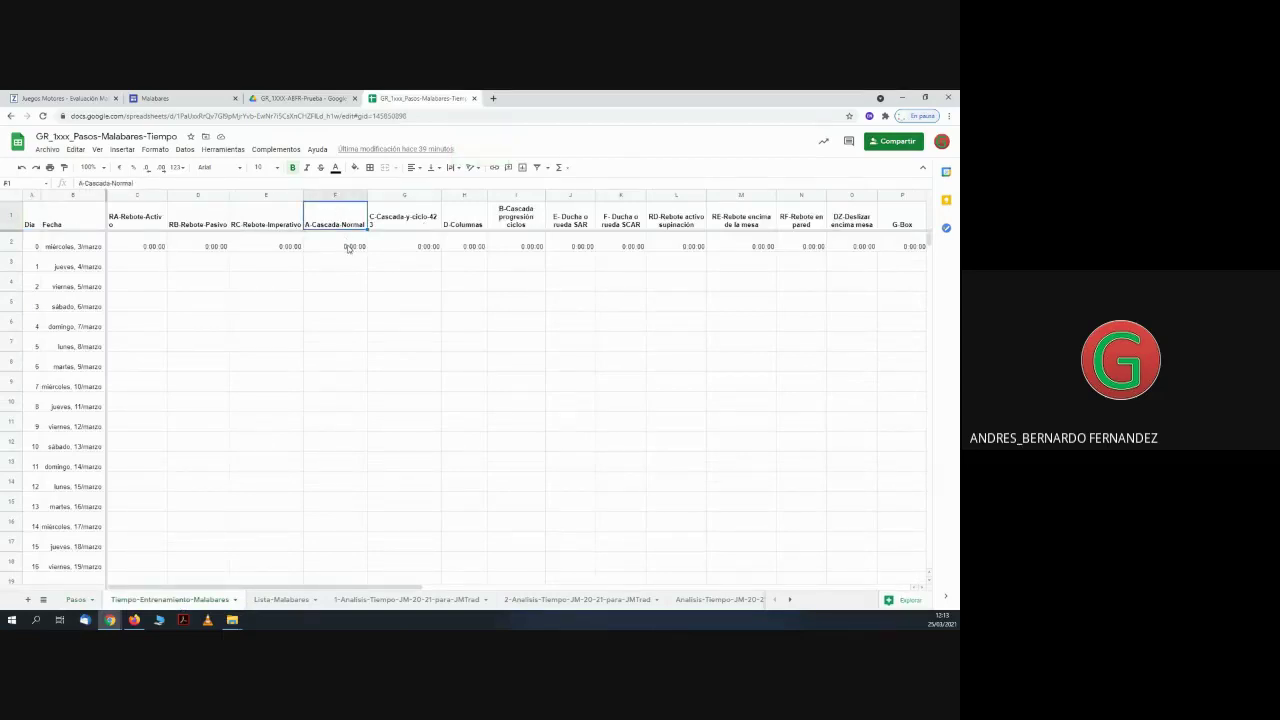
left_click(348, 248)
scroll(348, 250, "down", 2)
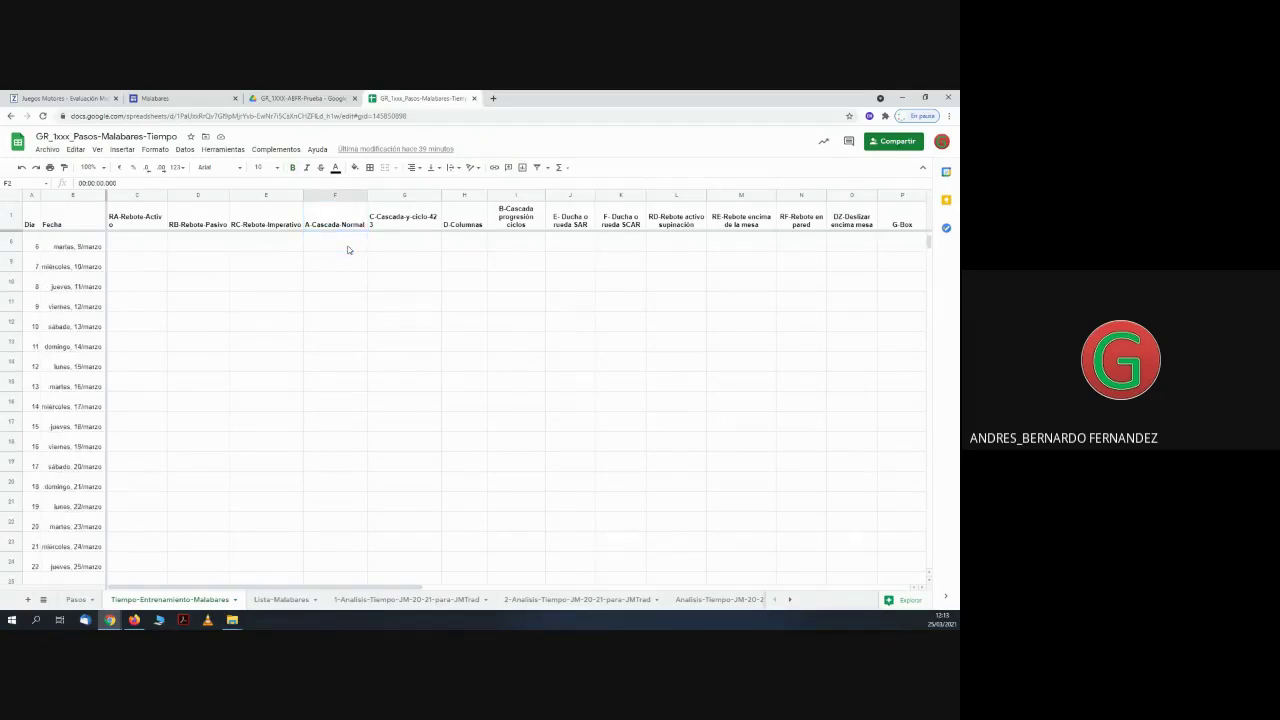
scroll(348, 250, "down", 1)
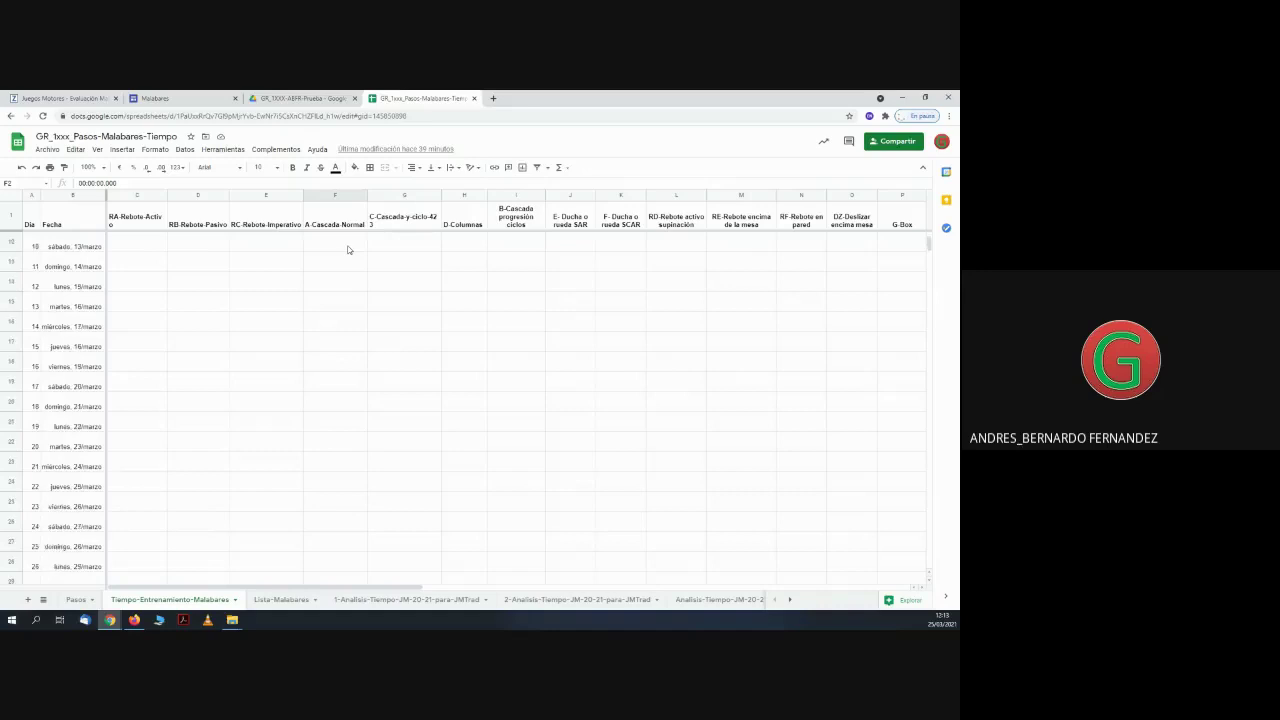
left_click(348, 482)
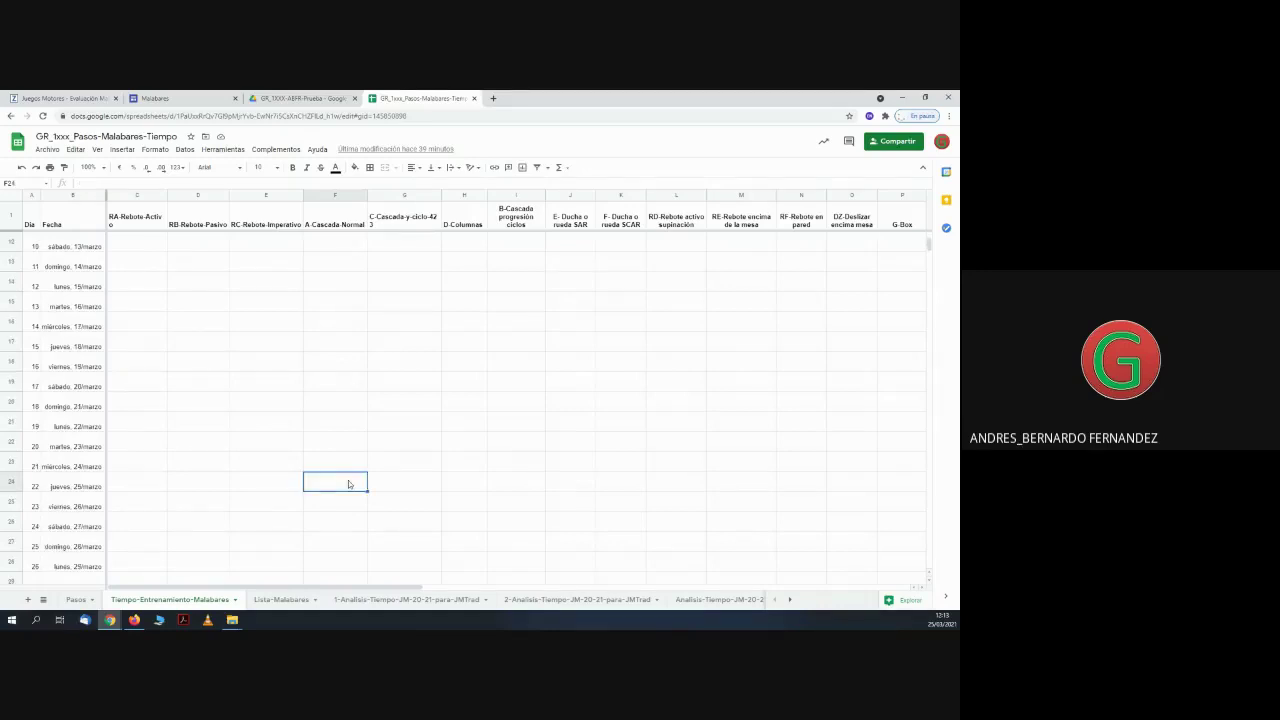
type("15:00")
key("Return")
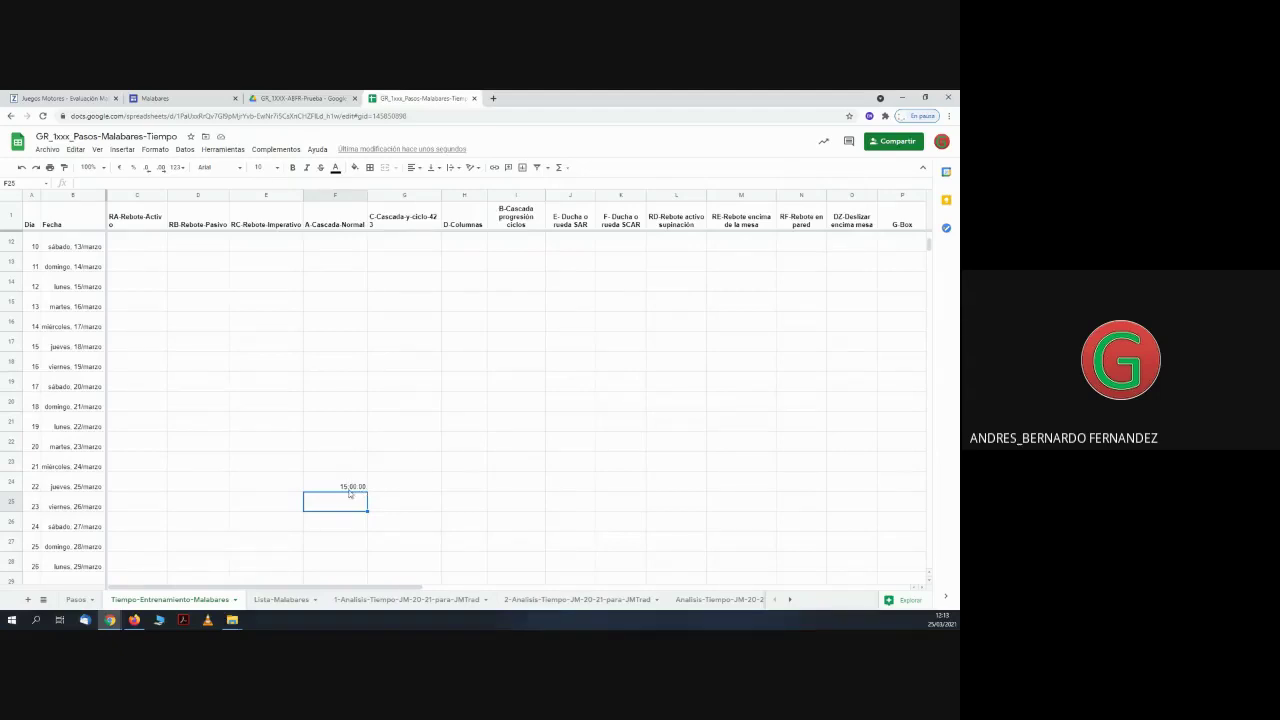
- Set the A-Cascada Normal training time for Thursday 25 March in cell F24 to 00:15:00
scroll(349, 492, "down", 15)
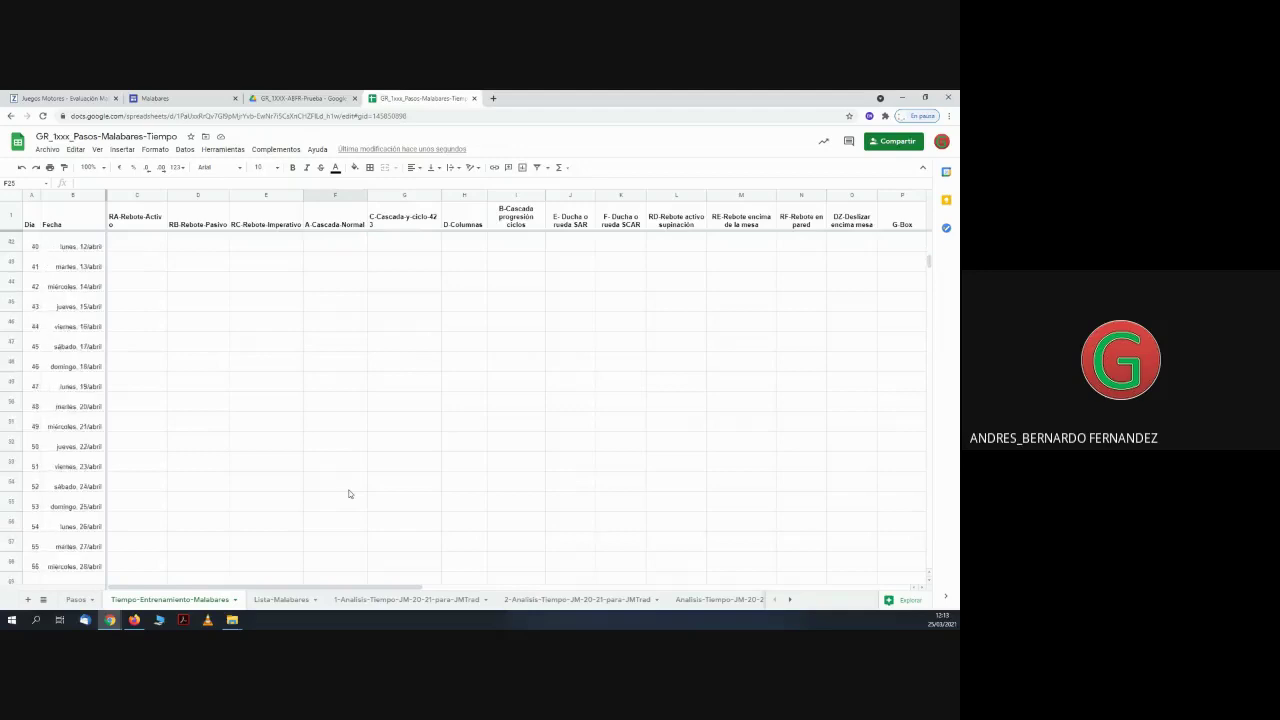
scroll(349, 493, "down", 10)
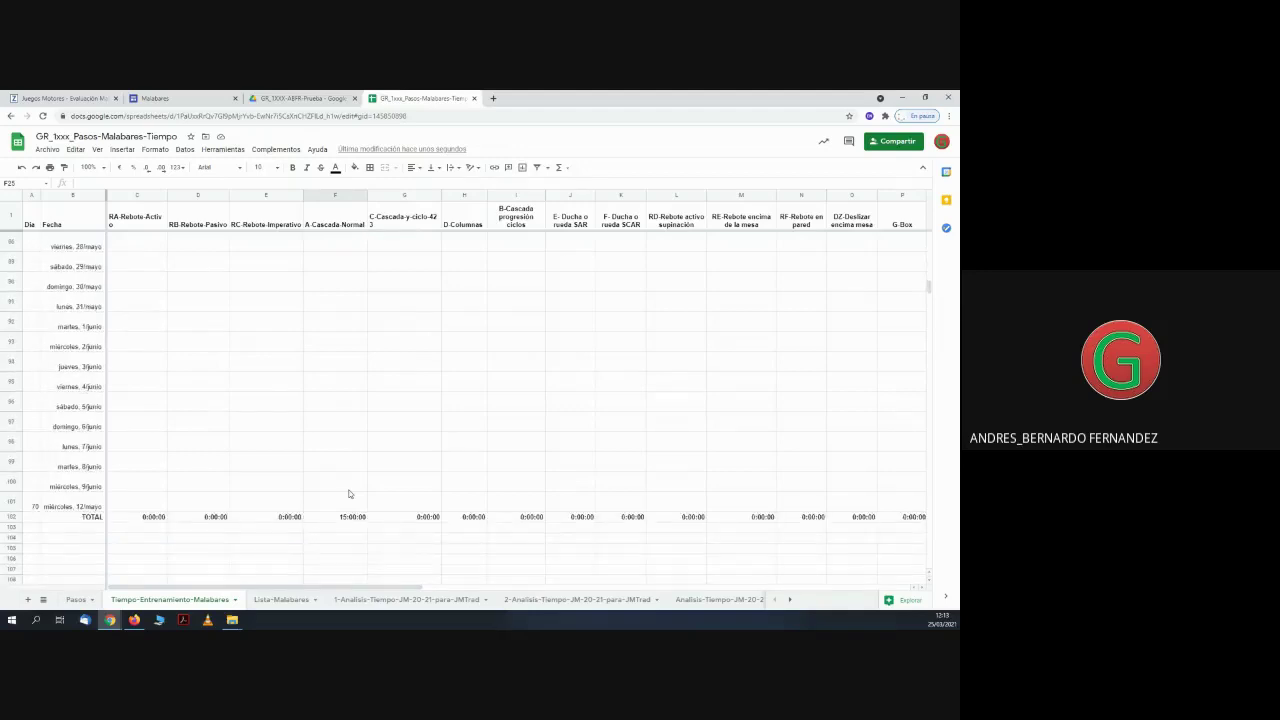
scroll(349, 493, "up", 1)
scroll(349, 493, "up", 18)
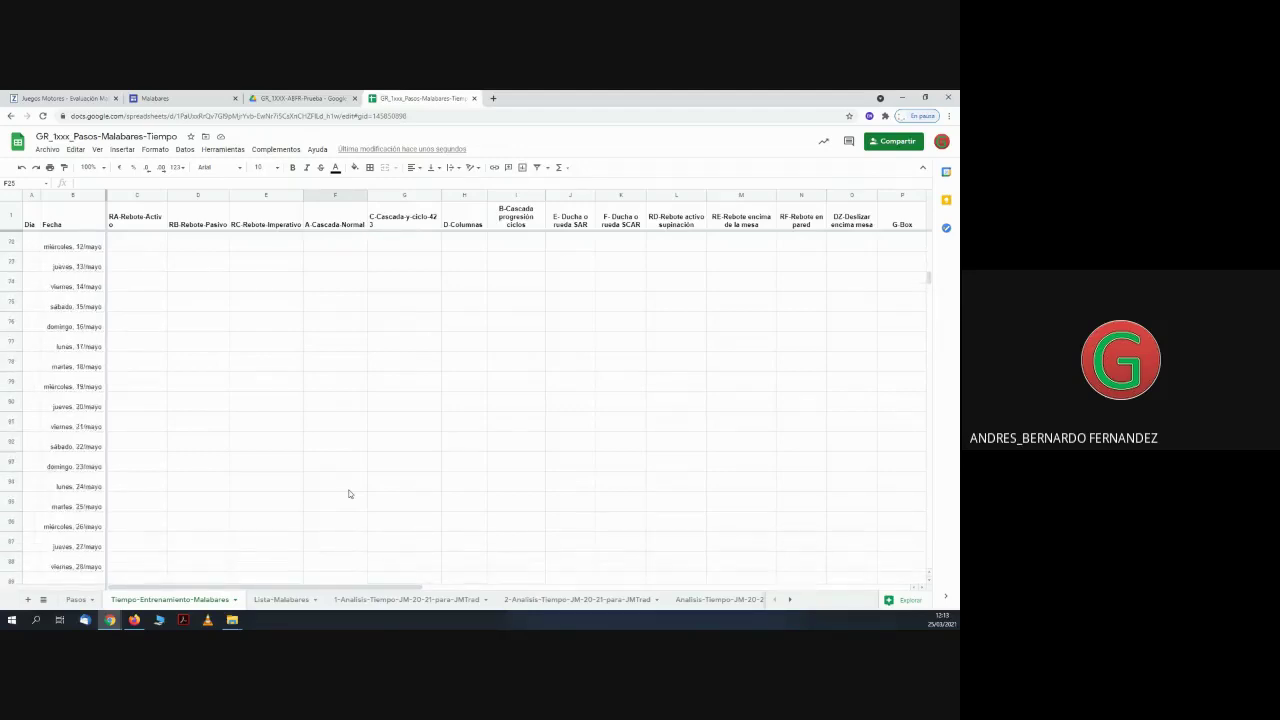
scroll(349, 493, "up", 5)
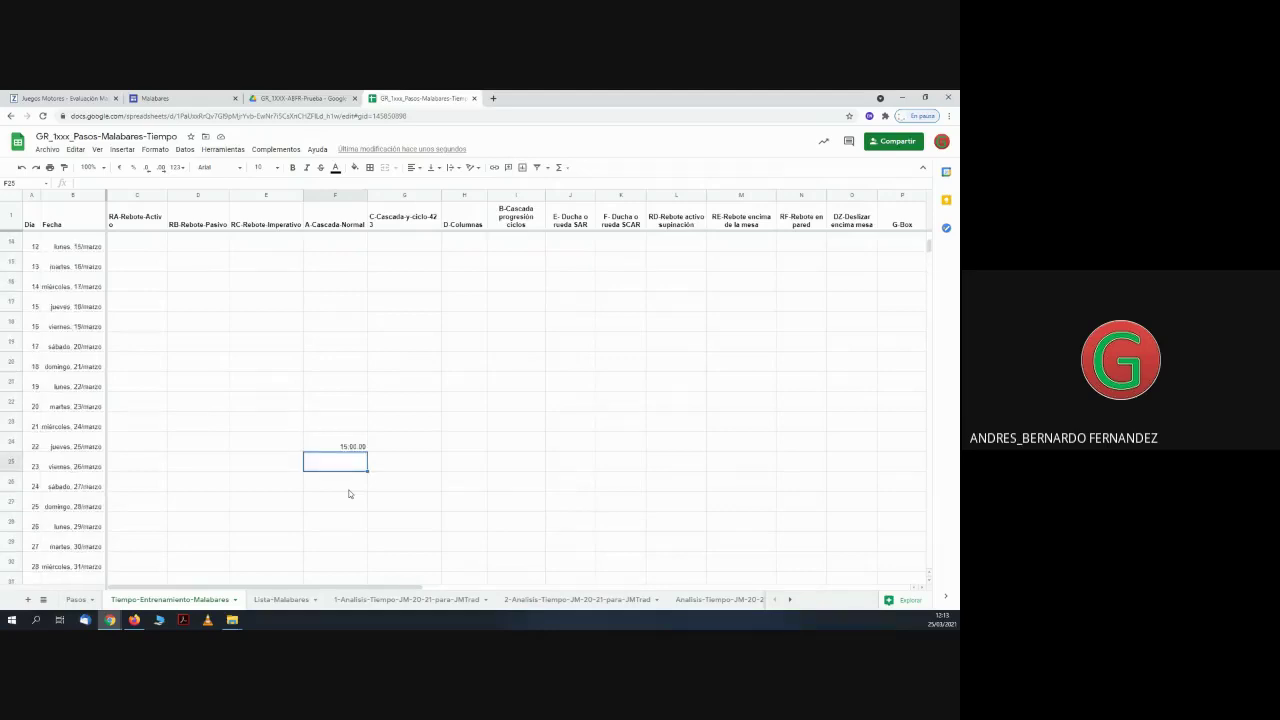
left_click(333, 448)
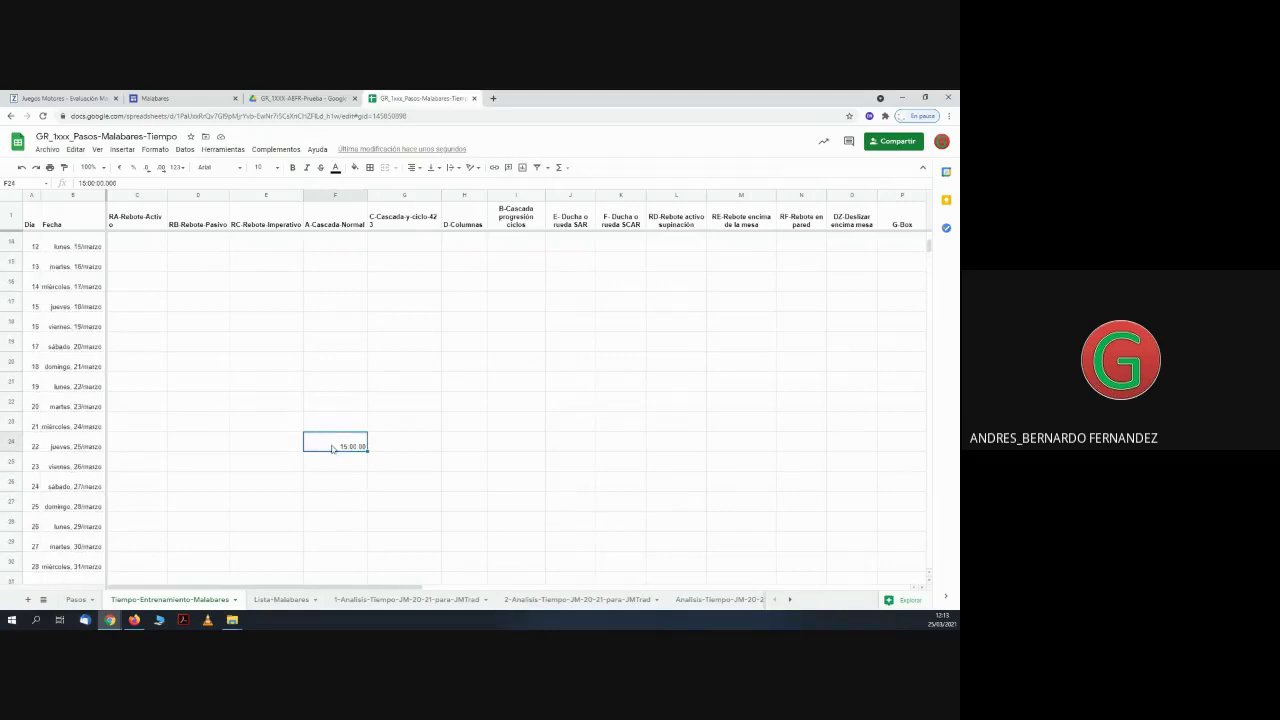
type("00:15:00")
key("Return")
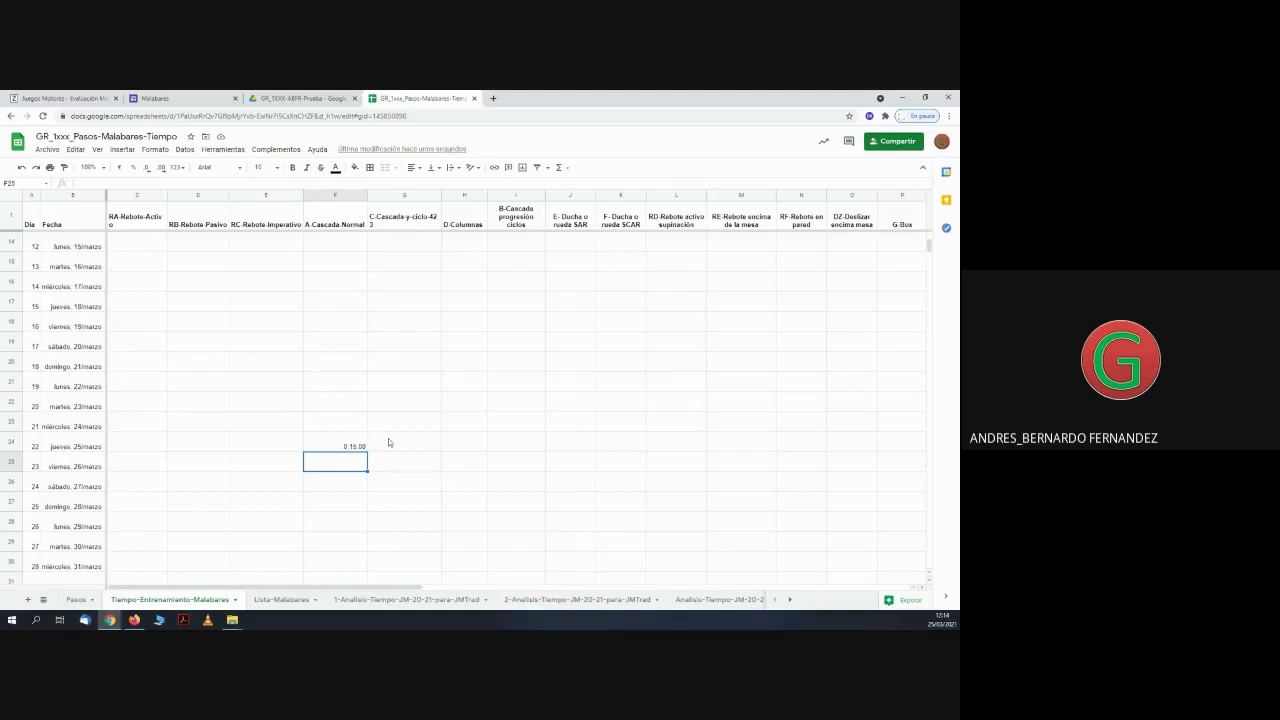
scroll(345, 457, "down", 3)
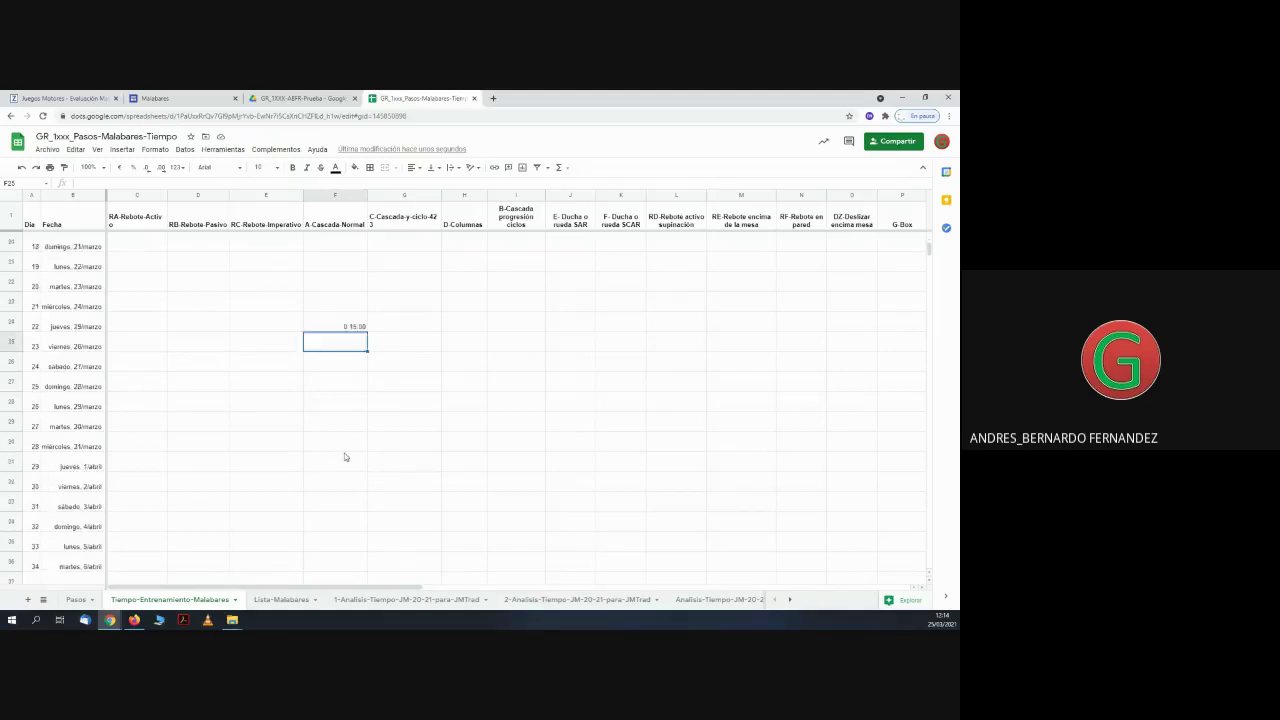
scroll(345, 457, "up", 3)
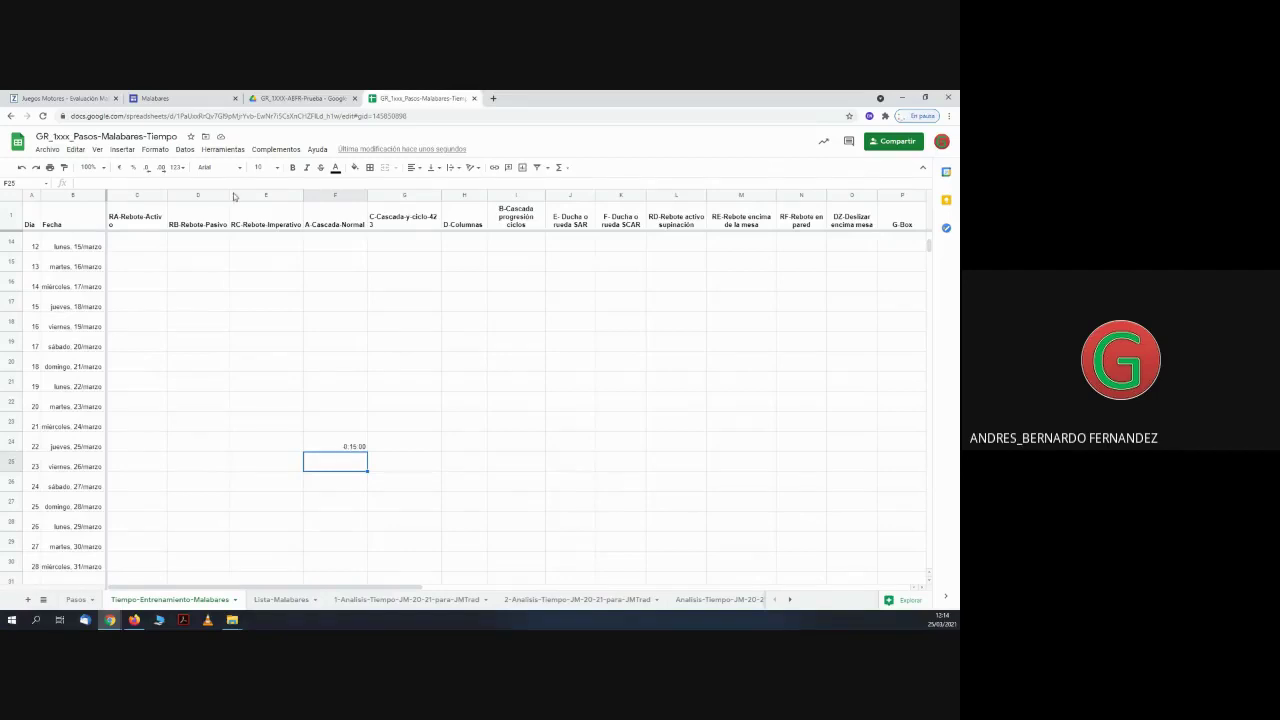
- Return to the GR_1xxx-Videos folder in Drive and play a preview of GR_1XXX-Progresion-A-Inicial.mp4
left_click(285, 98)
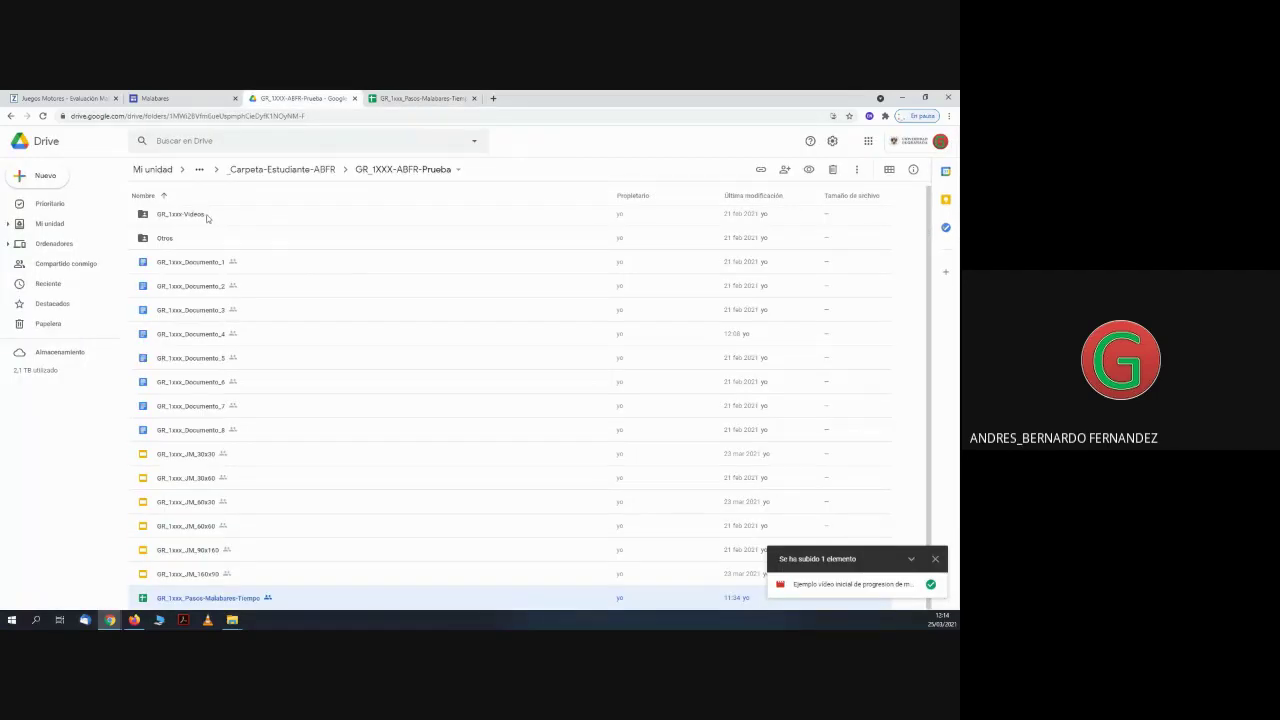
double_click(204, 216)
right_click(212, 226)
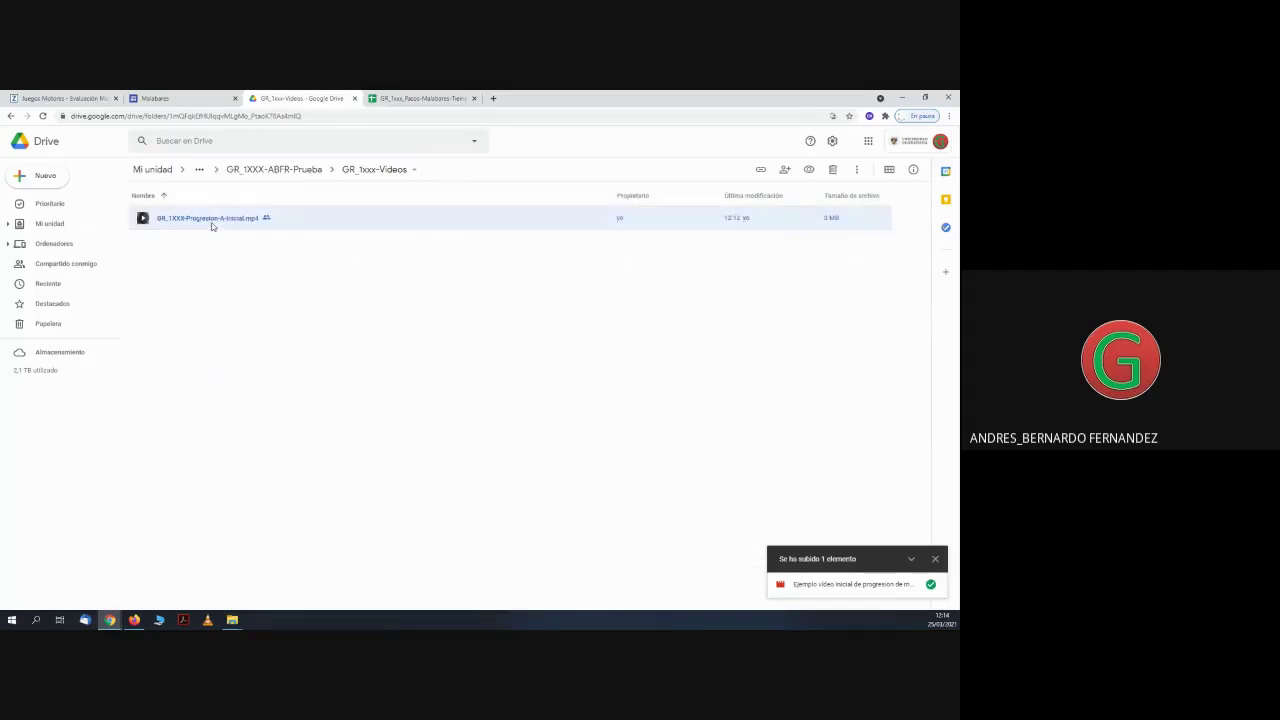
left_click(258, 238)
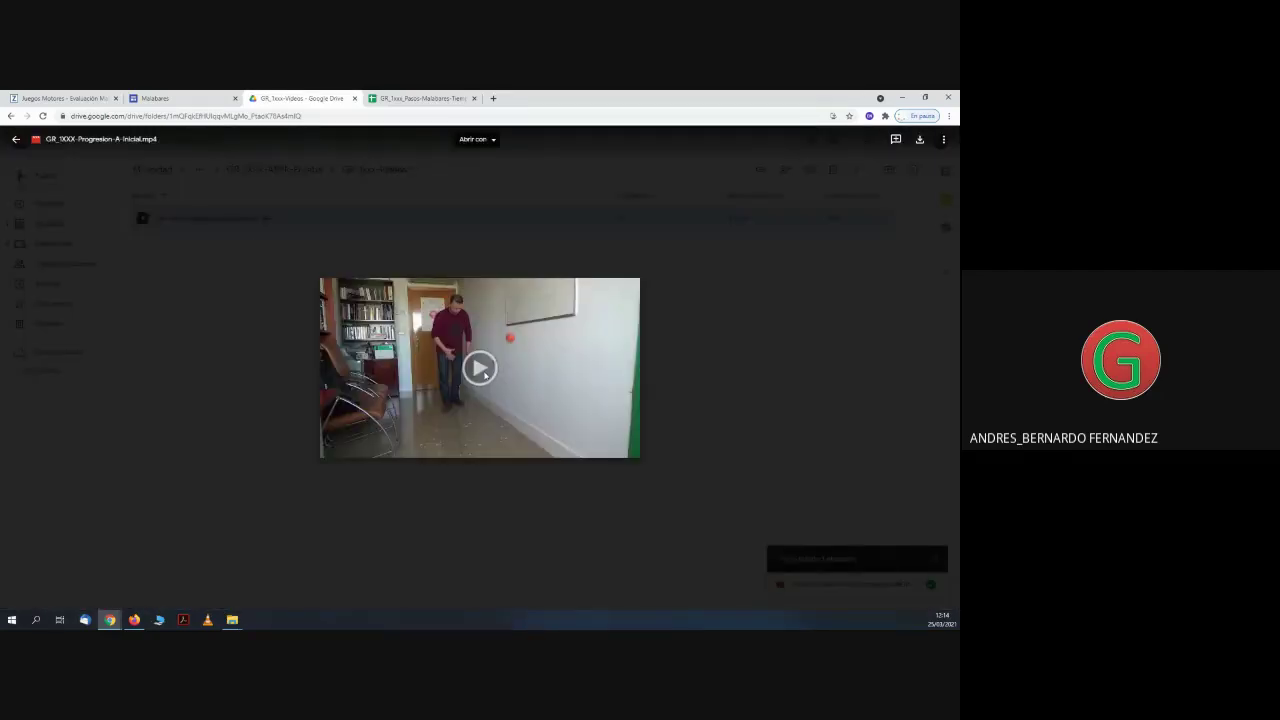
left_click(481, 370)
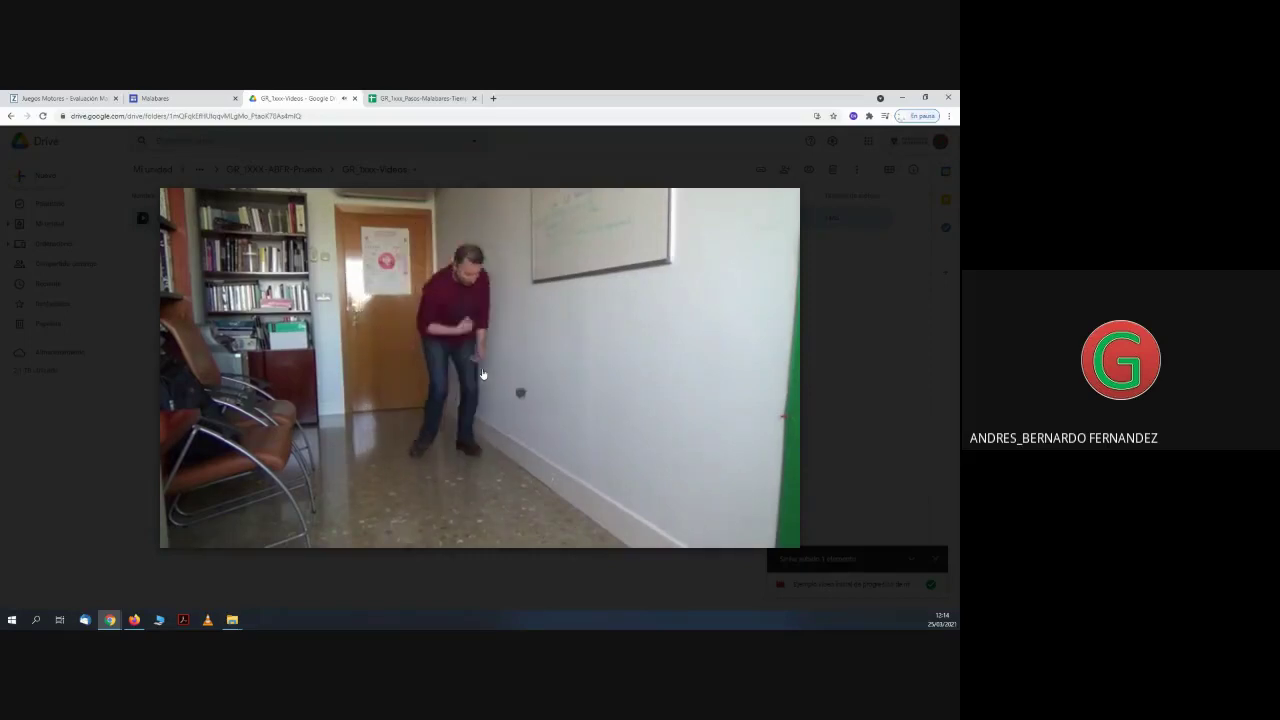
- Pause GR_1XXX-Progresion-A-Inicial.mp4 and close its preview to return to the GR_1xxx-Videos folder
mouse_move(286, 379)
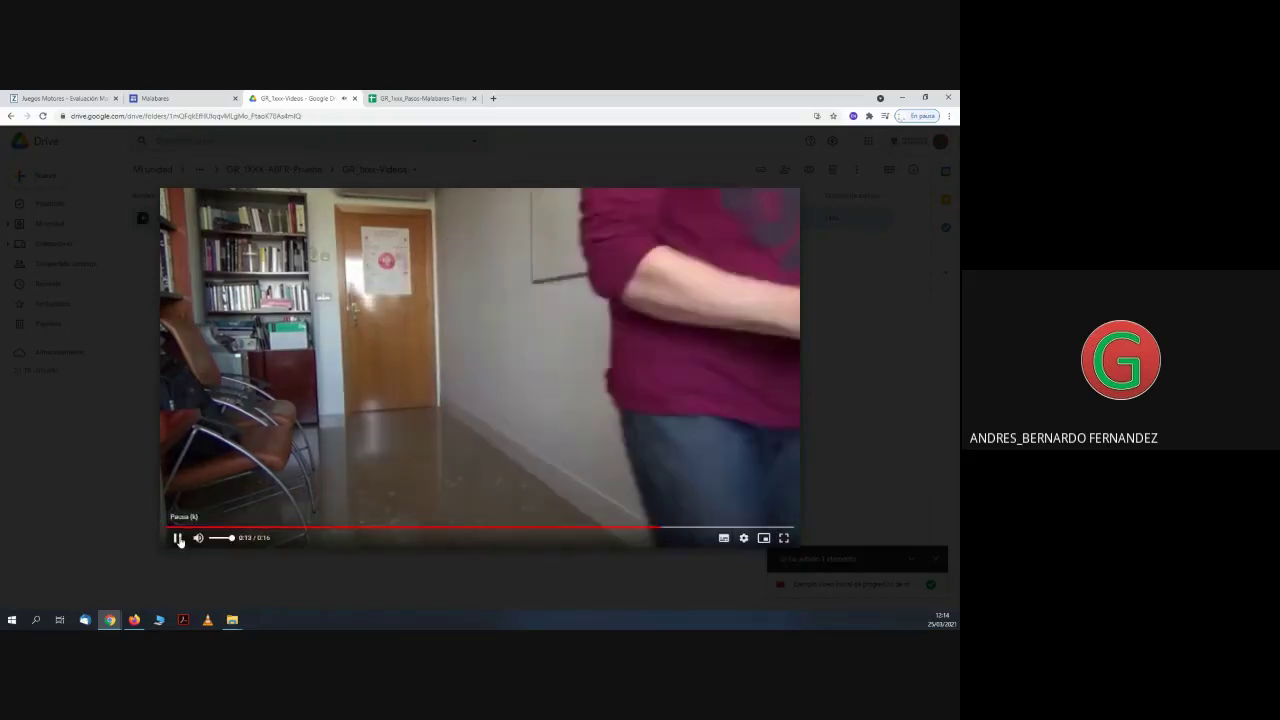
left_click(178, 539)
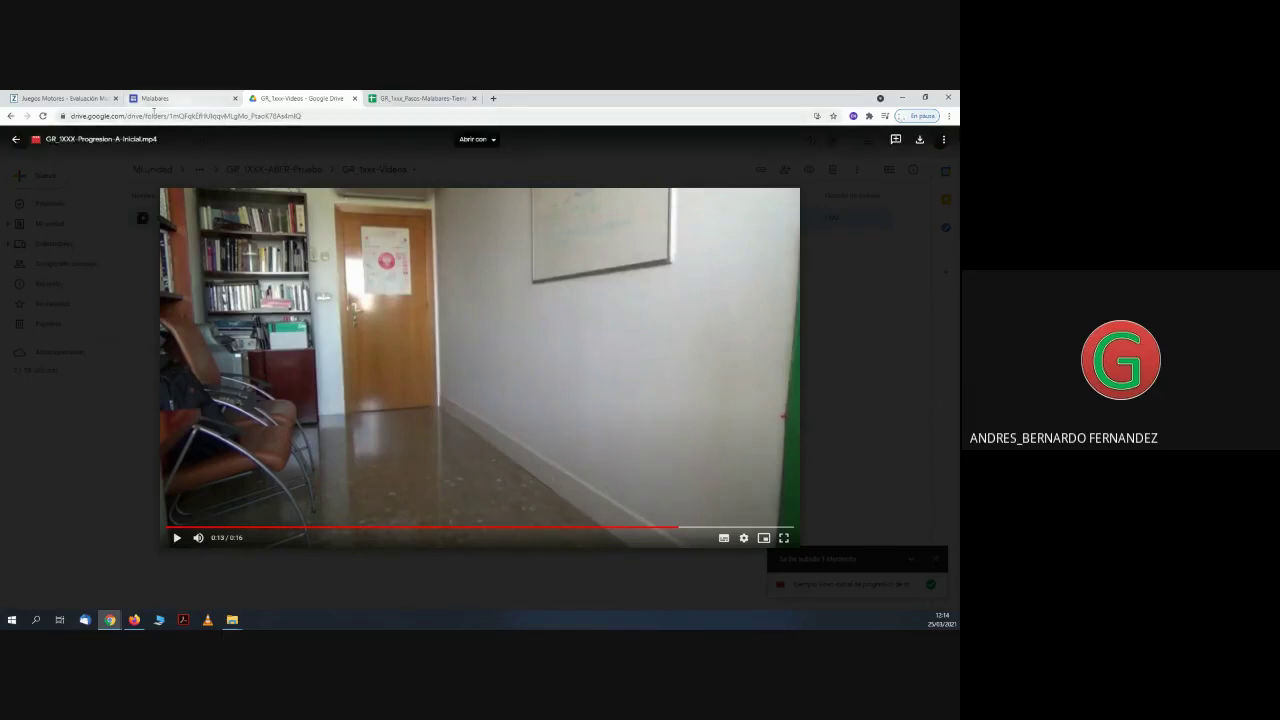
left_click(15, 140)
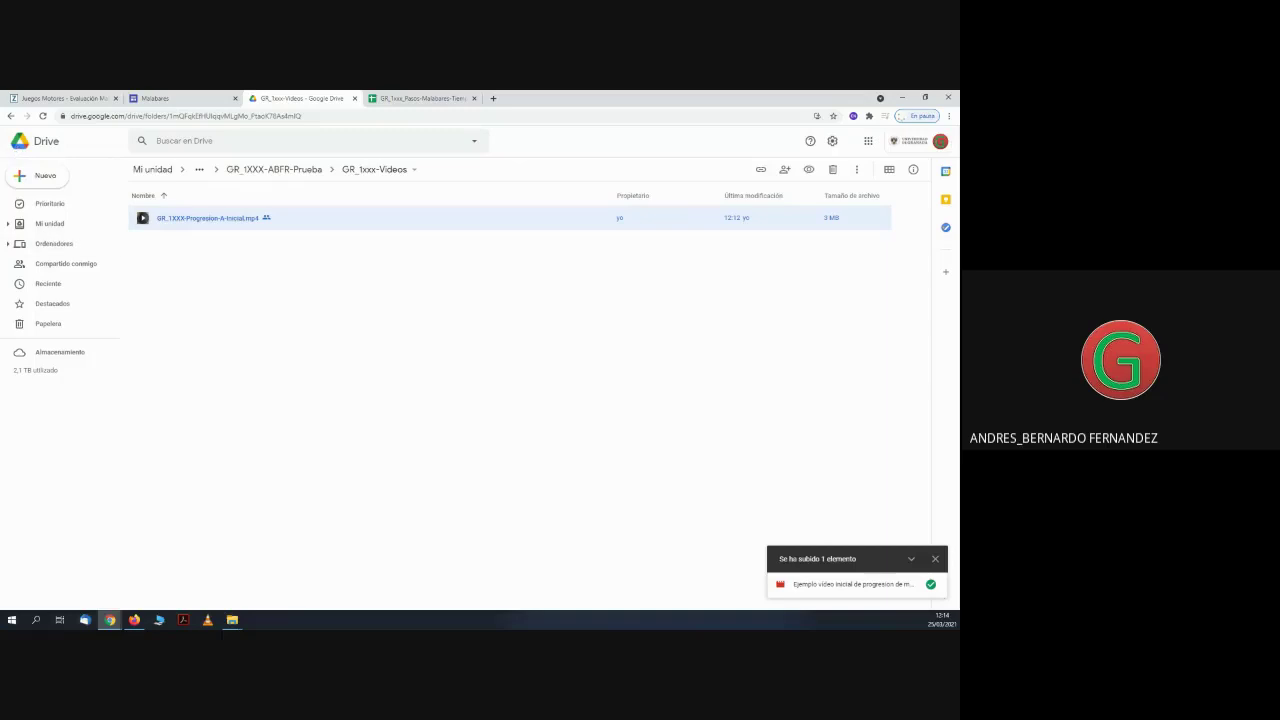
- Upload the final juggling progression example video from the computer into the GR_1xxx-Videos folder
key("alt+Tab")
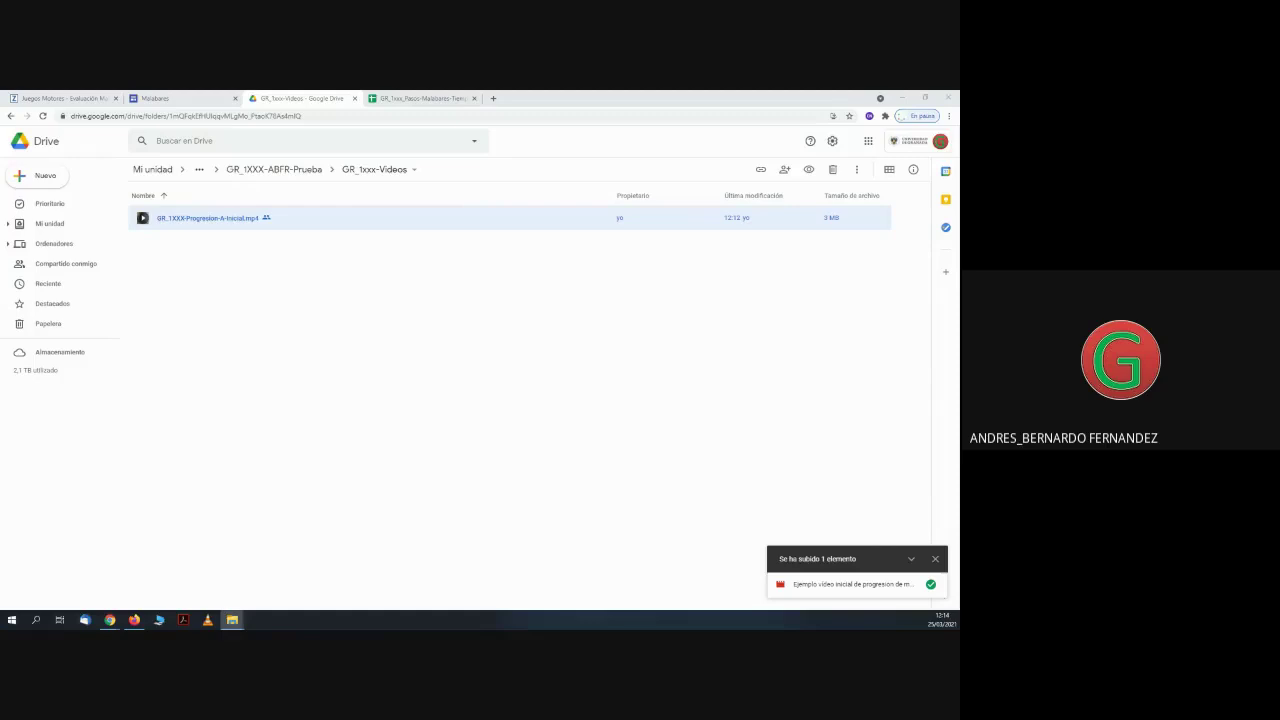
left_click_drag(0, 480, 265, 384)
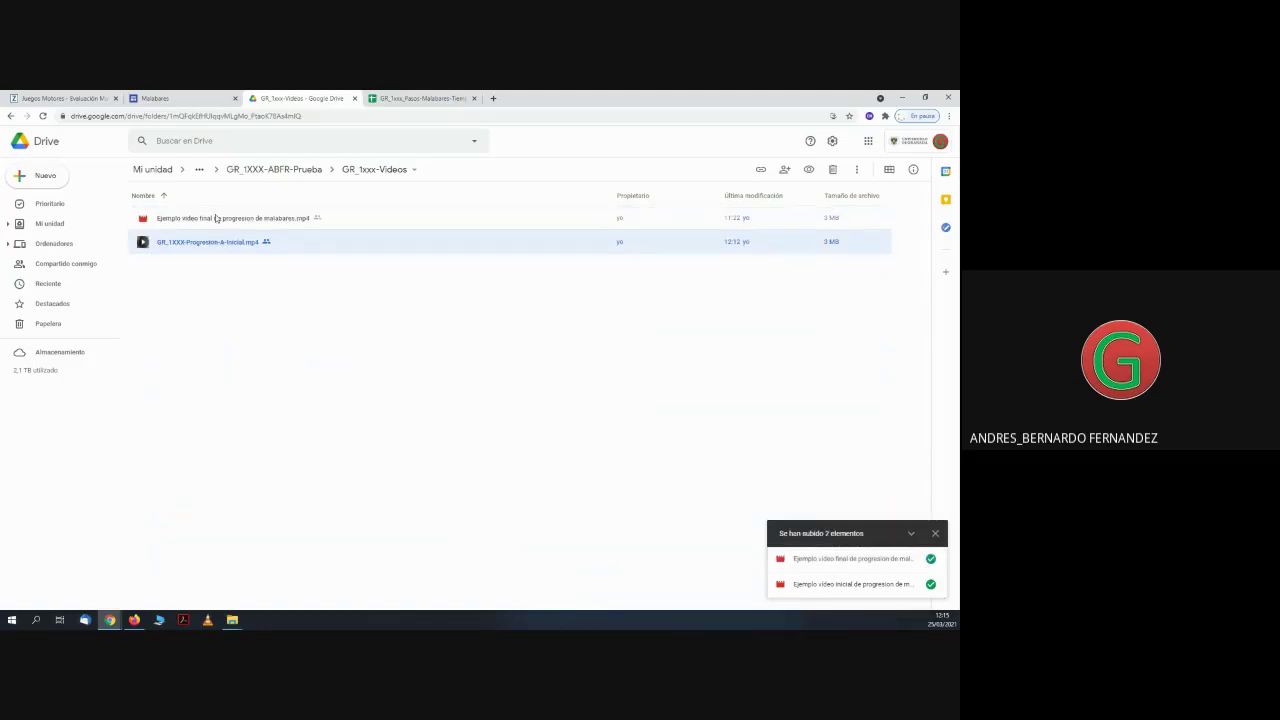
- Copy the name of GR_1XXX-Progresion-A-Inicial.mp4 without its extension, leaving that file's name unmodified
left_click(215, 218)
right_click(215, 218)
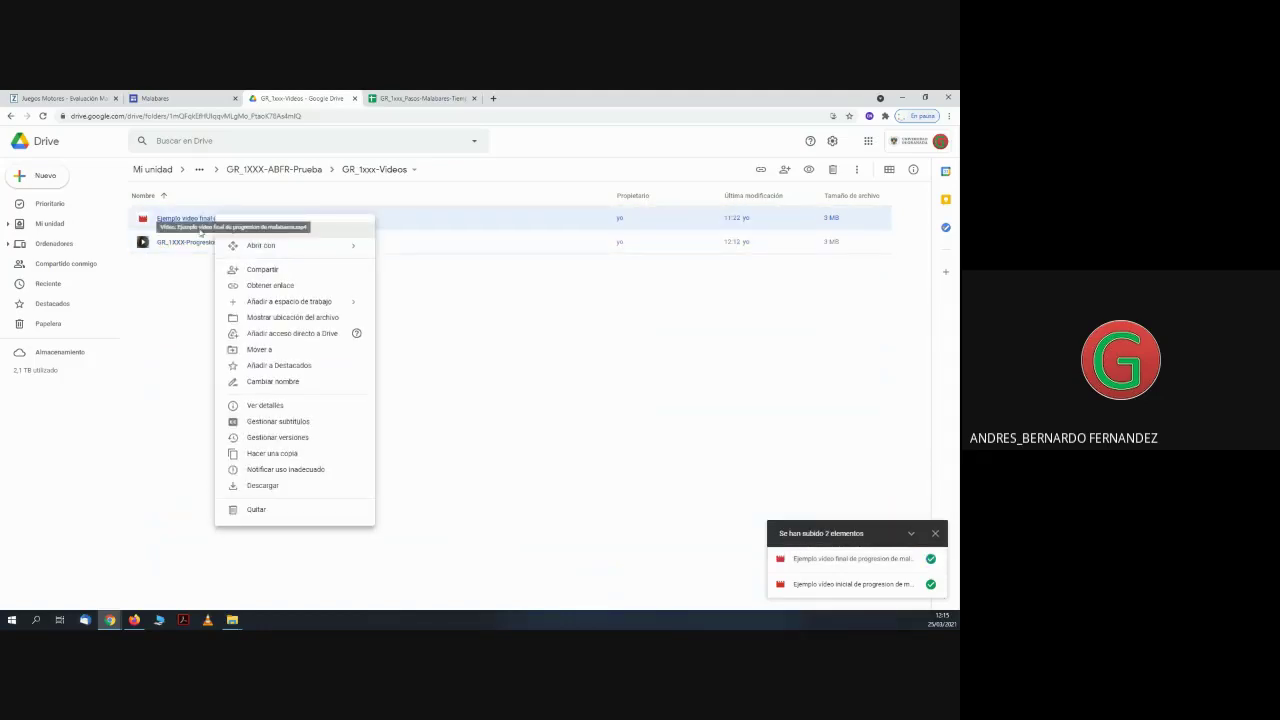
left_click(186, 245)
right_click(186, 245)
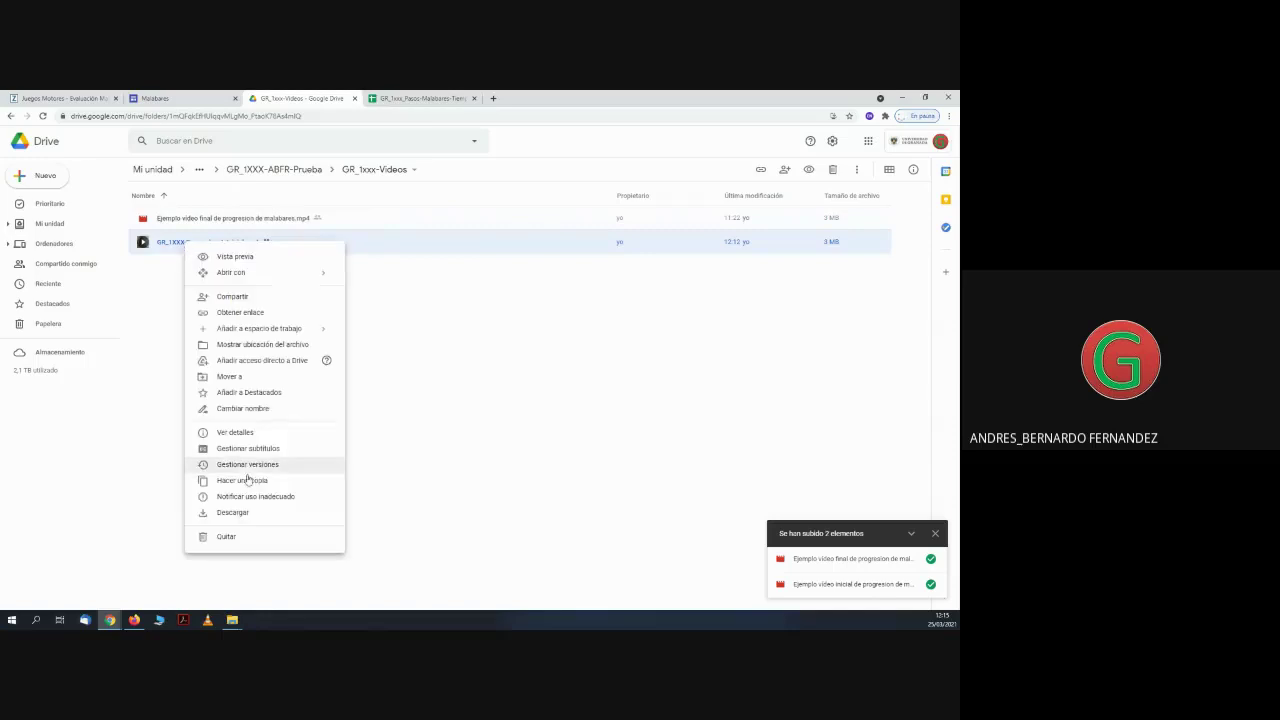
left_click(244, 410)
key("ctrl+c")
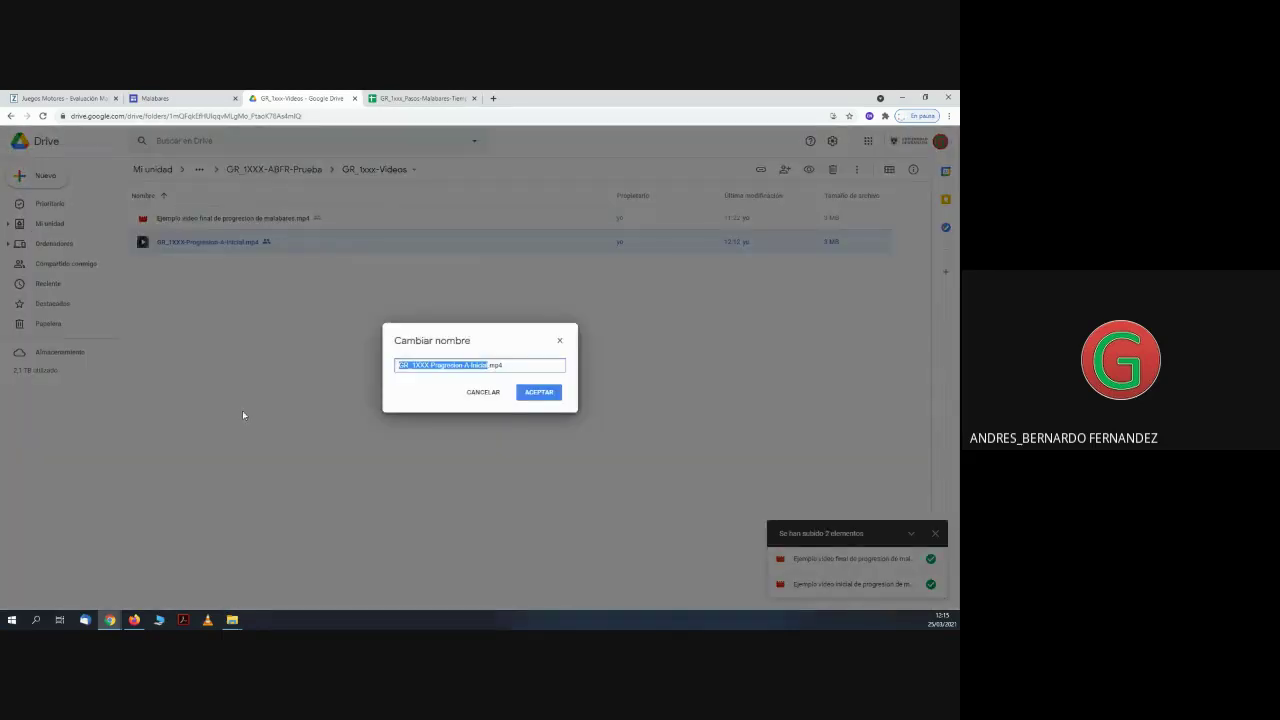
left_click(483, 392)
- Rename the final progression example video as GR_1XXX-Progresion-A-Inicial.mp4 using the copied name
left_click(256, 220)
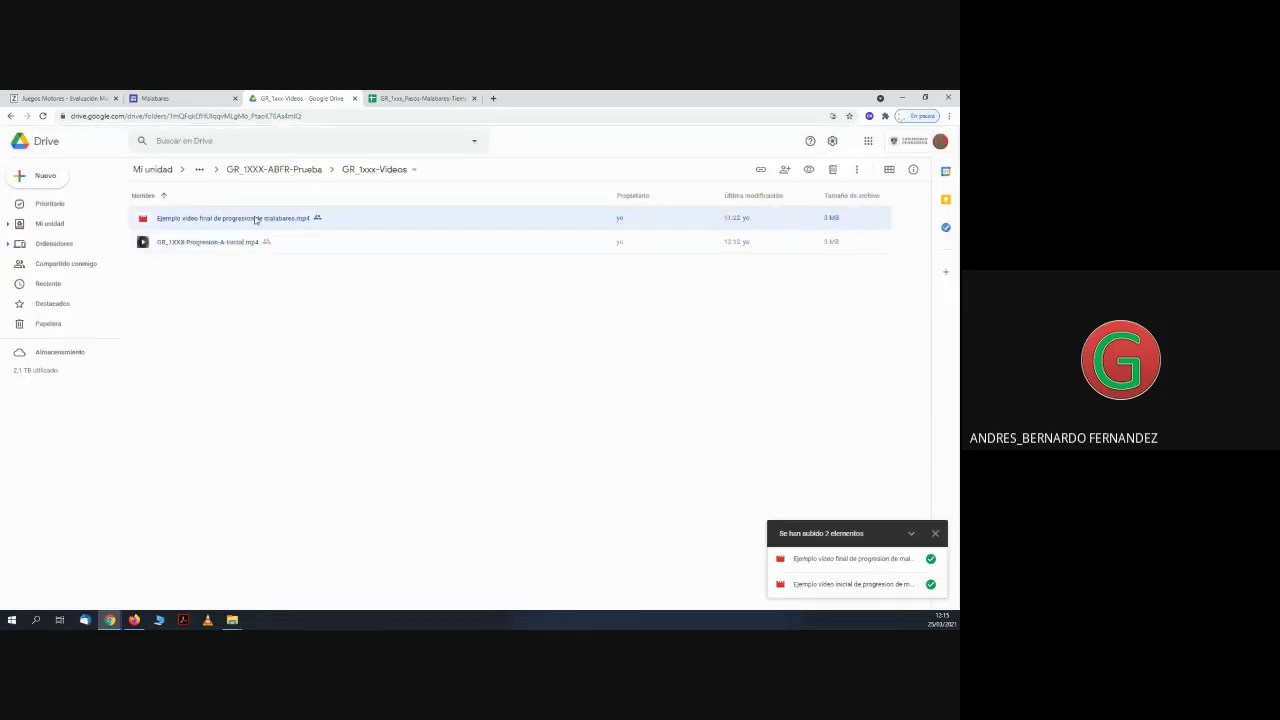
right_click(256, 220)
left_click(299, 383)
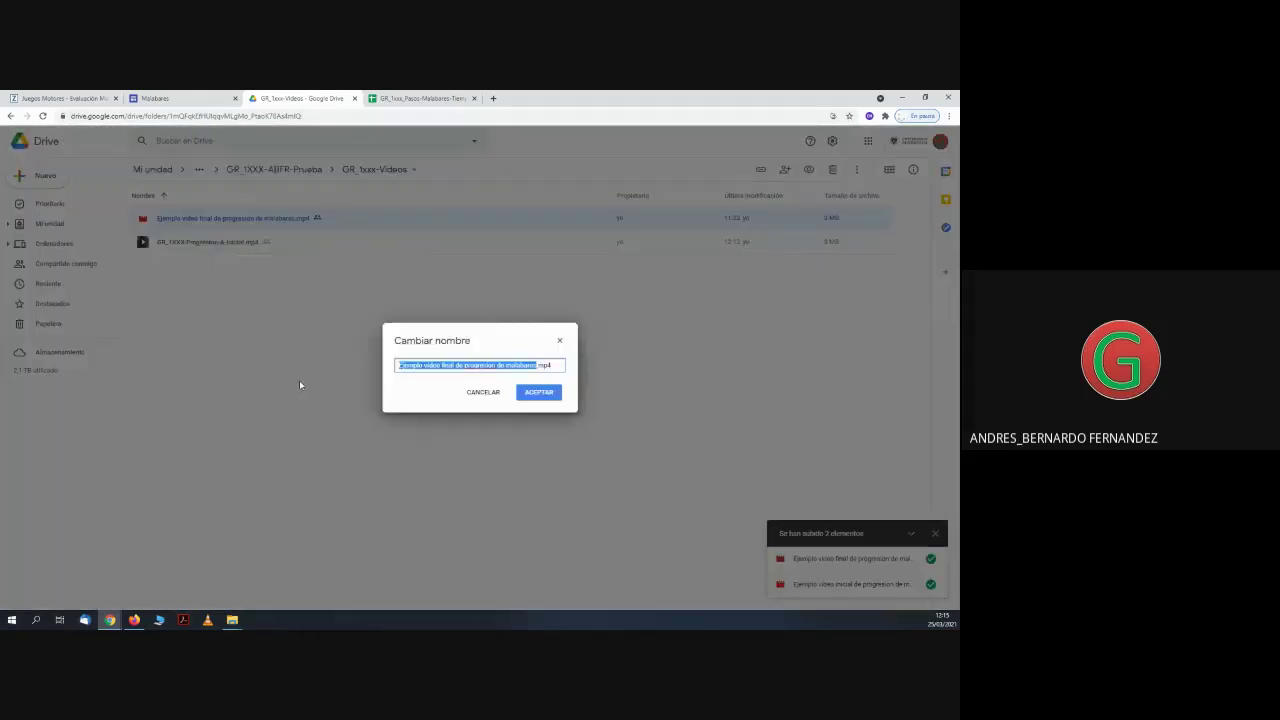
key("ctrl+v")
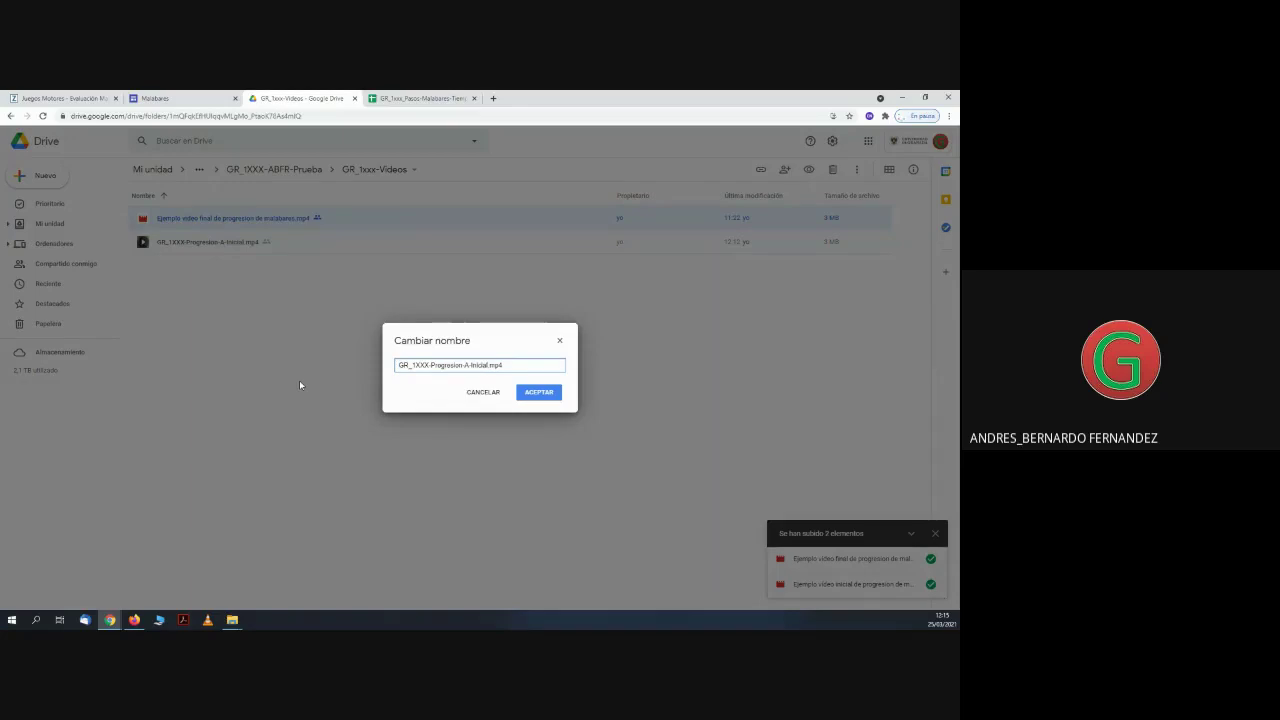
left_click(556, 392)
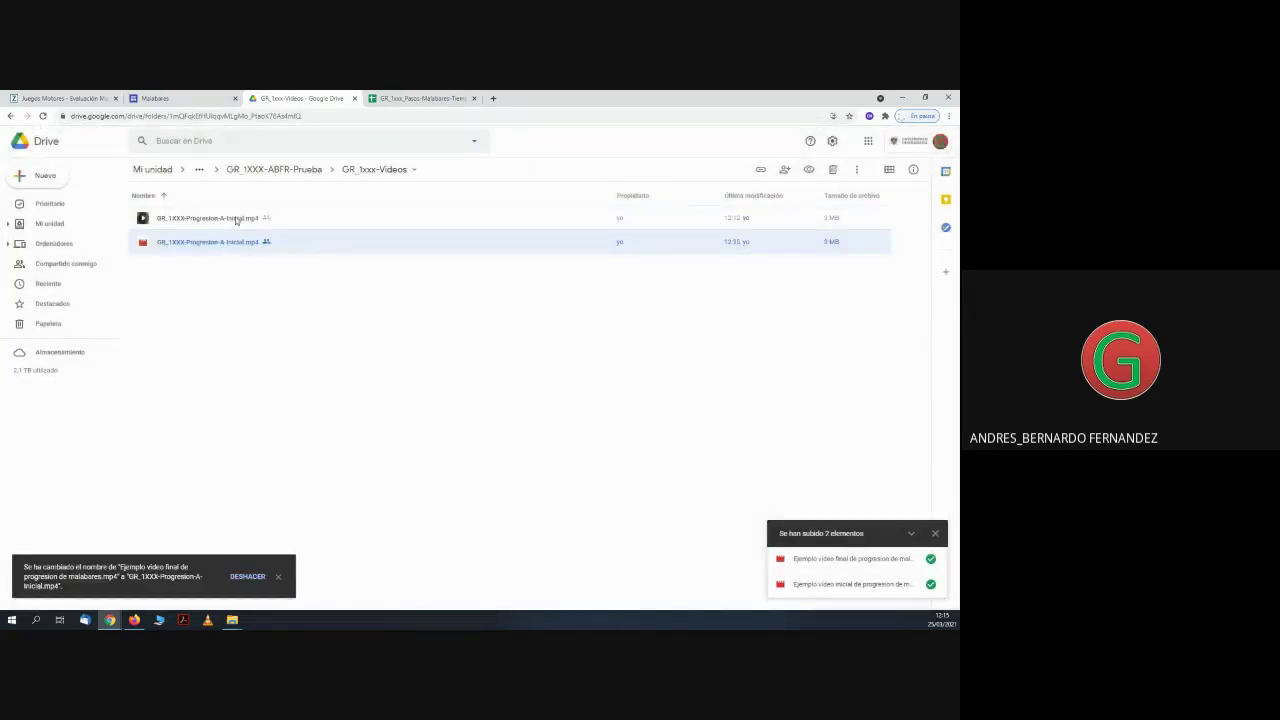
right_click(236, 219)
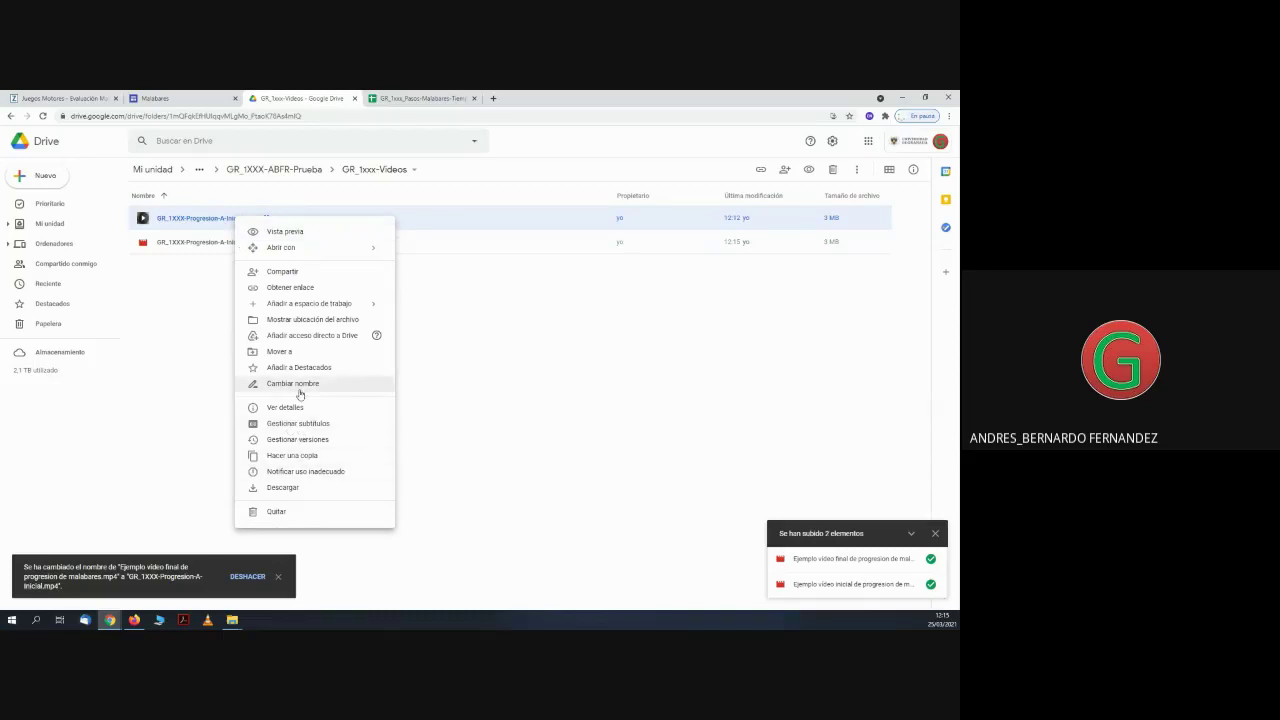
left_click(300, 394)
left_click(485, 395)
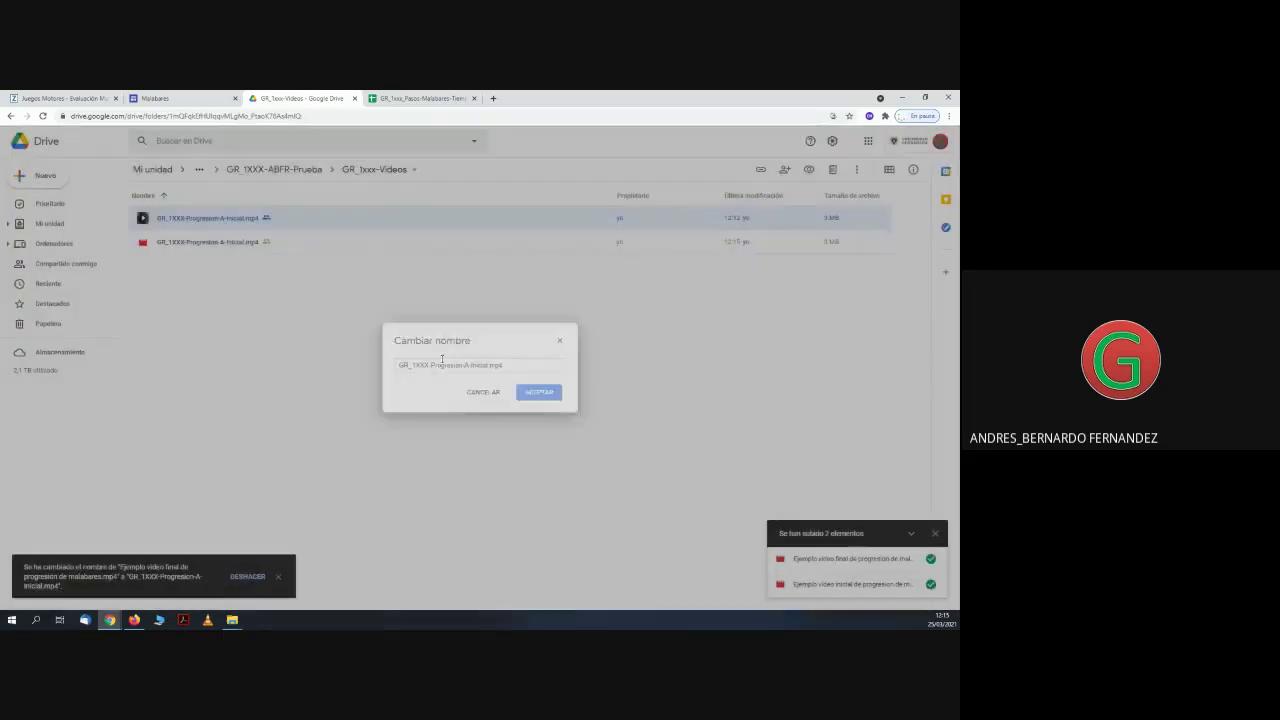
- Replace Inicial with Final in the newly uploaded video's name, making it GR_1XXX-Progresion-A-Final.mp4
left_click(239, 246)
right_click(239, 246)
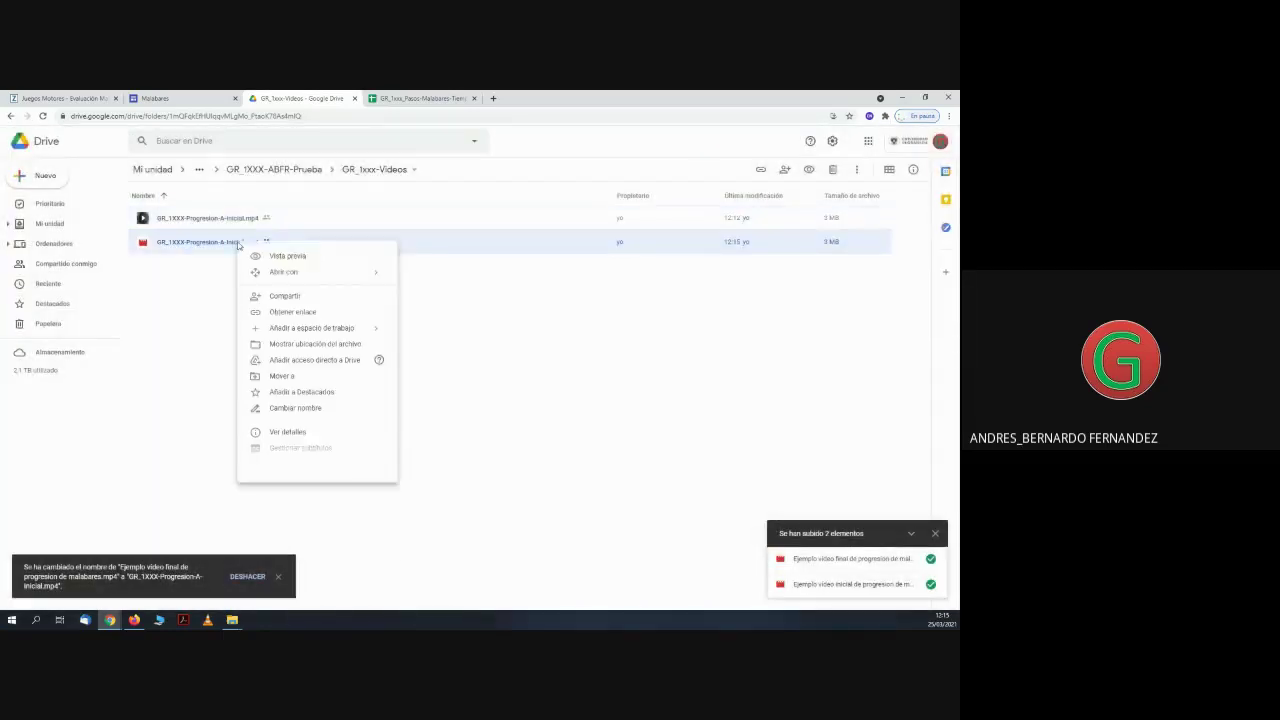
left_click(300, 410)
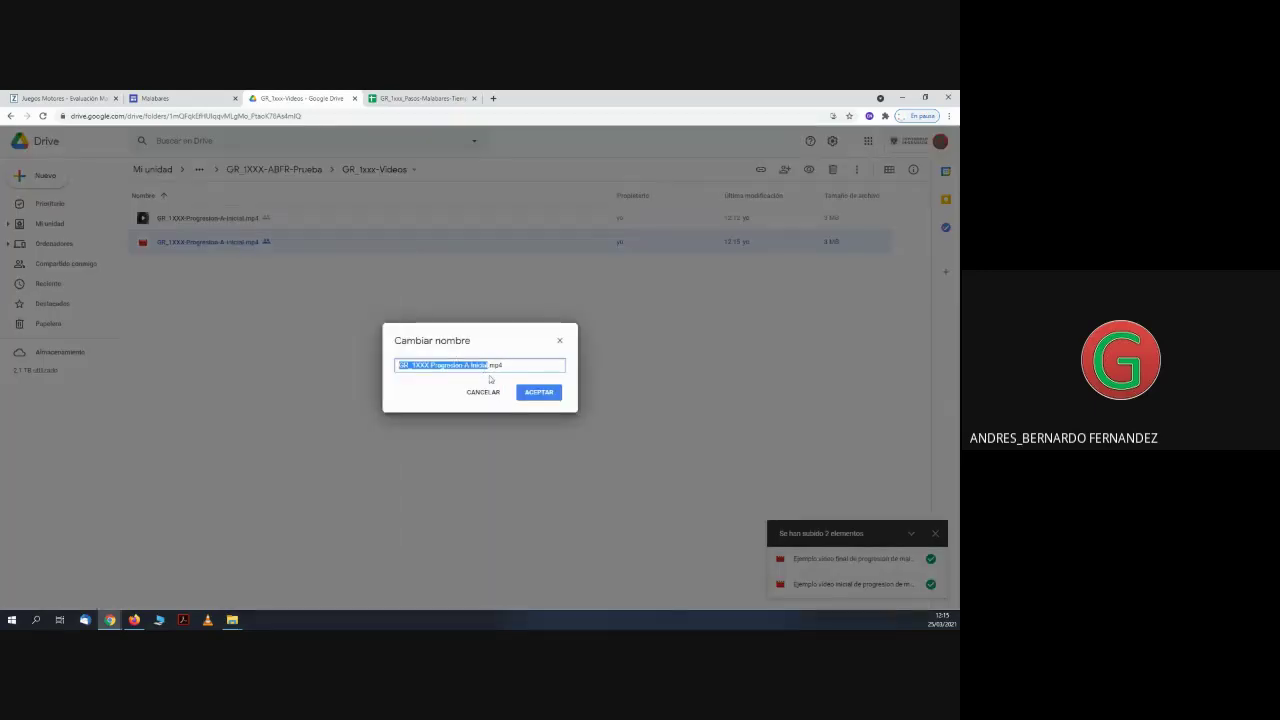
left_click(478, 366)
key("BackSpace")
key("BackSpace")
key("BackSpace")
key("Delete")
key("Delete")
key("Delete")
key("Delete")
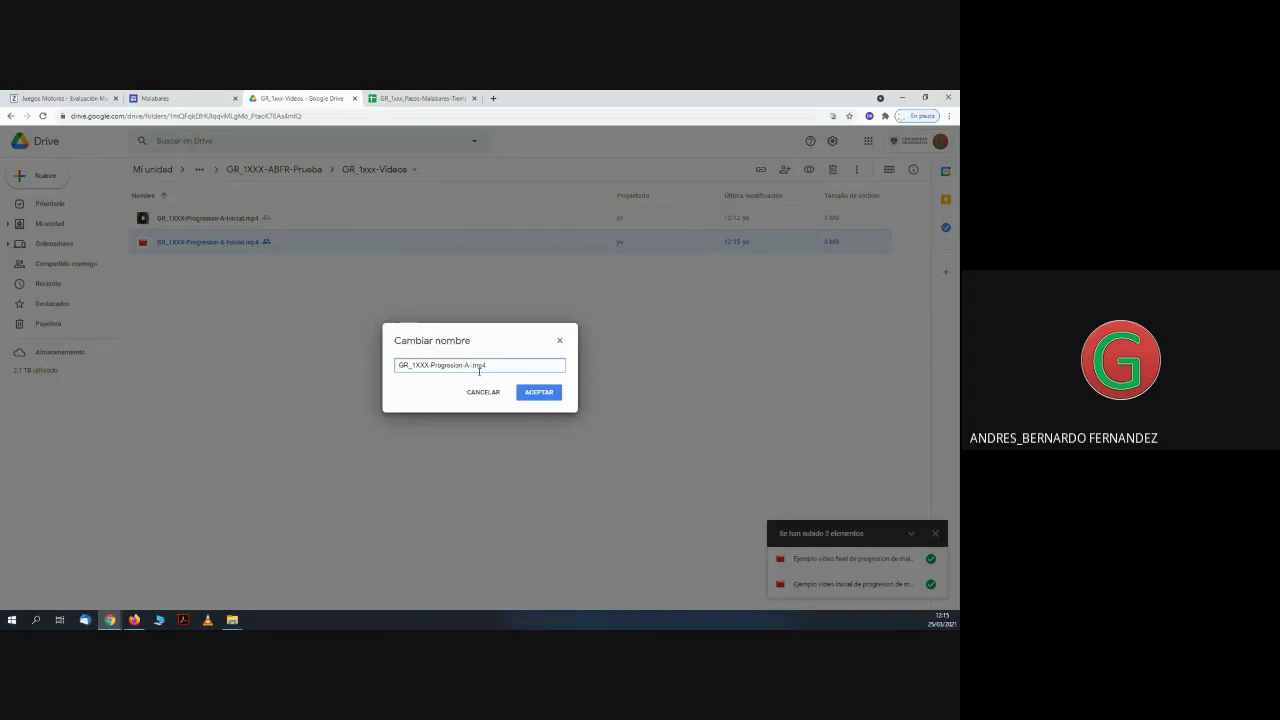
type("Final")
left_click(540, 390)
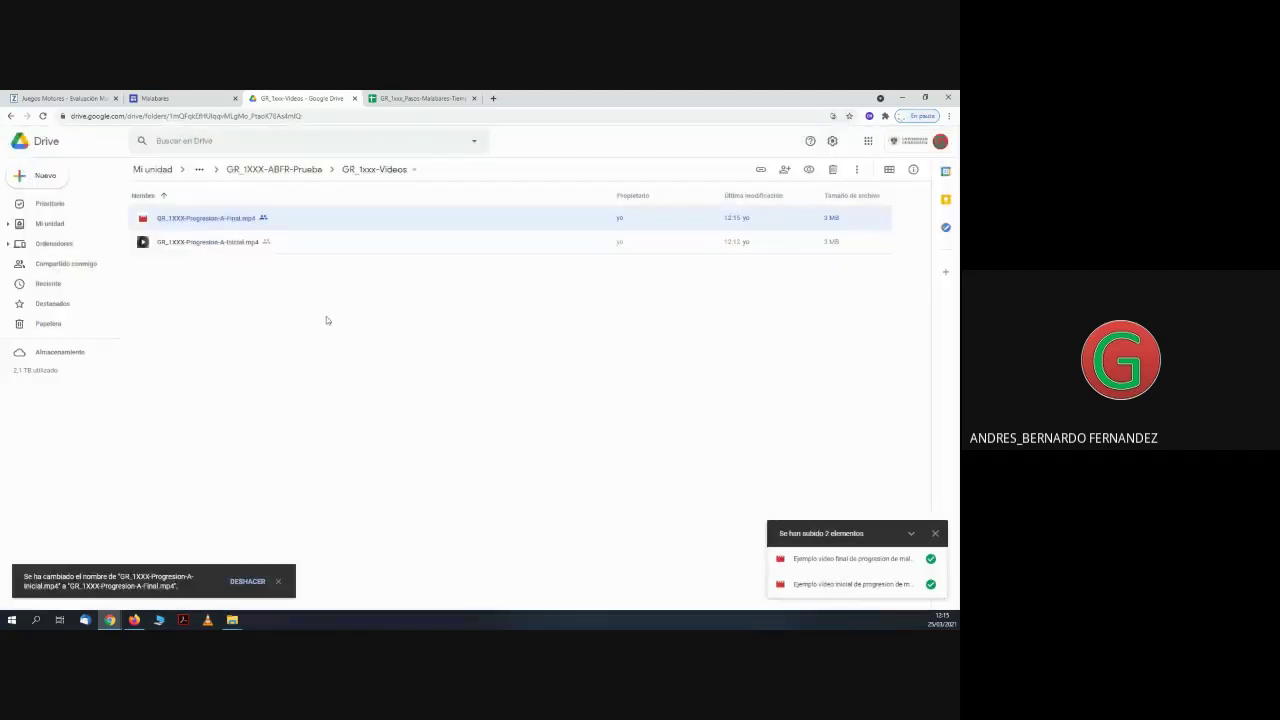
- Play a preview of GR_1XXX-Progresion-A-Final.mp4
right_click(210, 222)
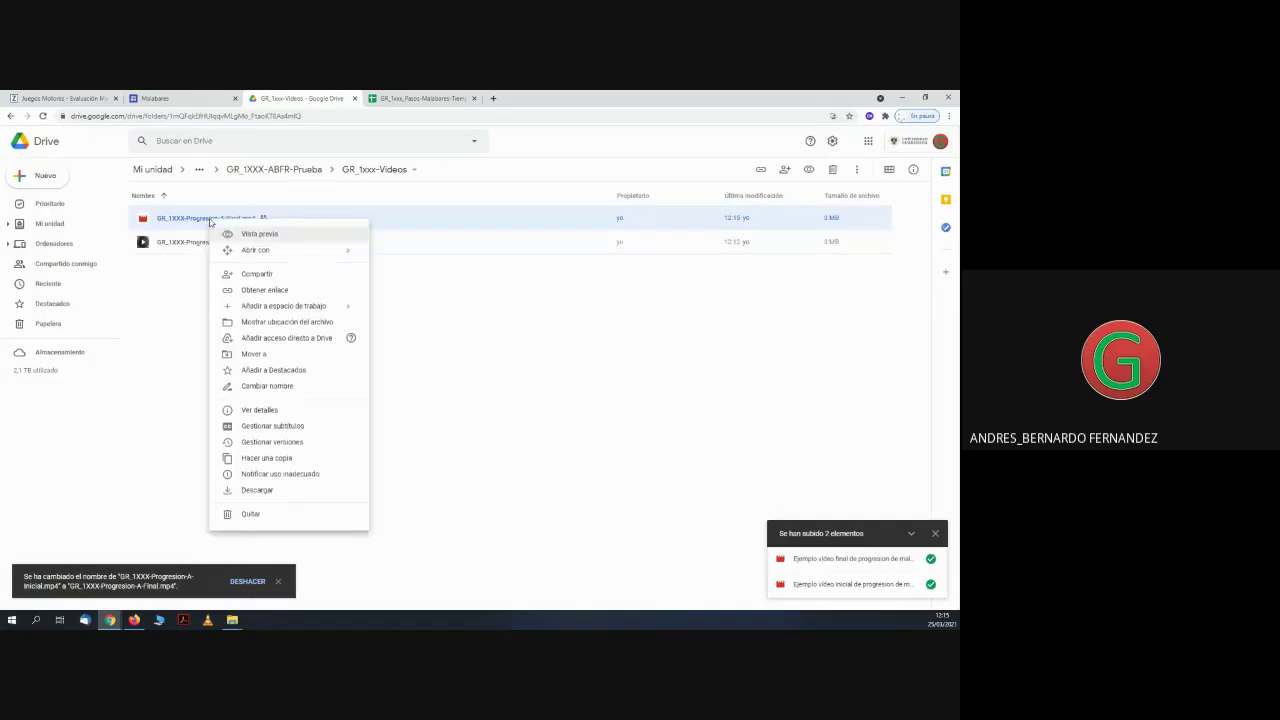
left_click(234, 237)
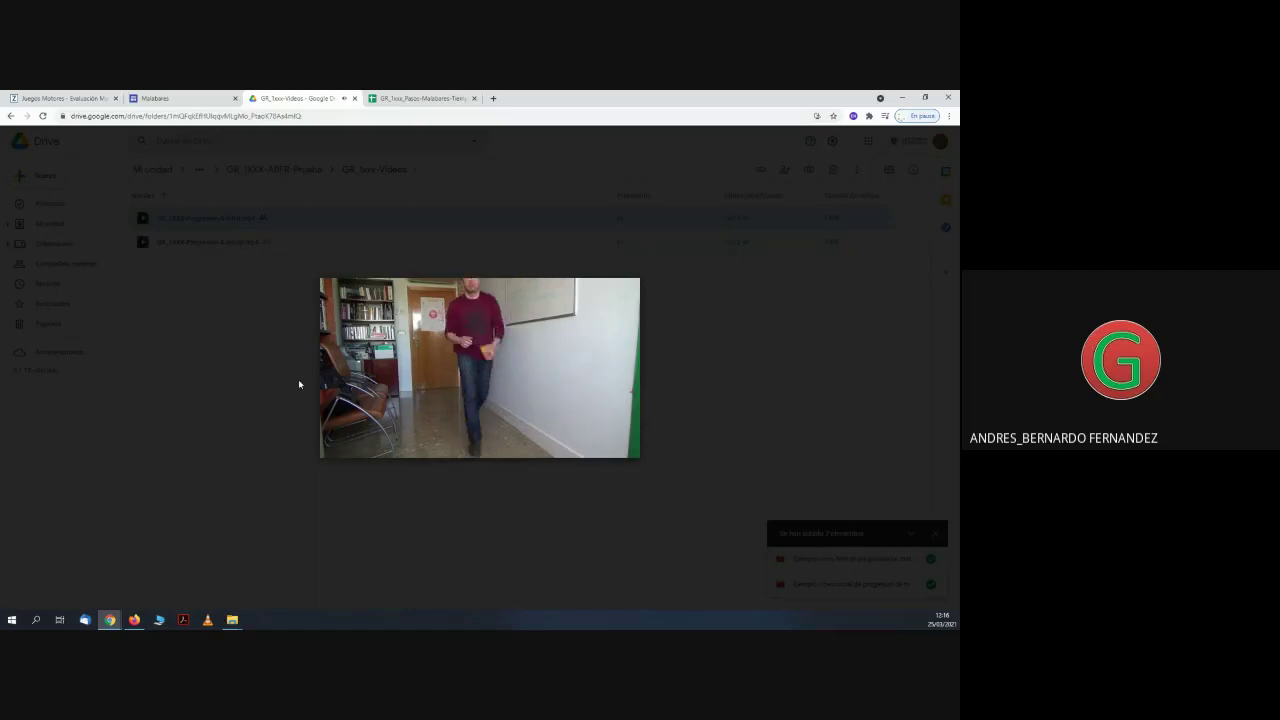
mouse_move(355, 445)
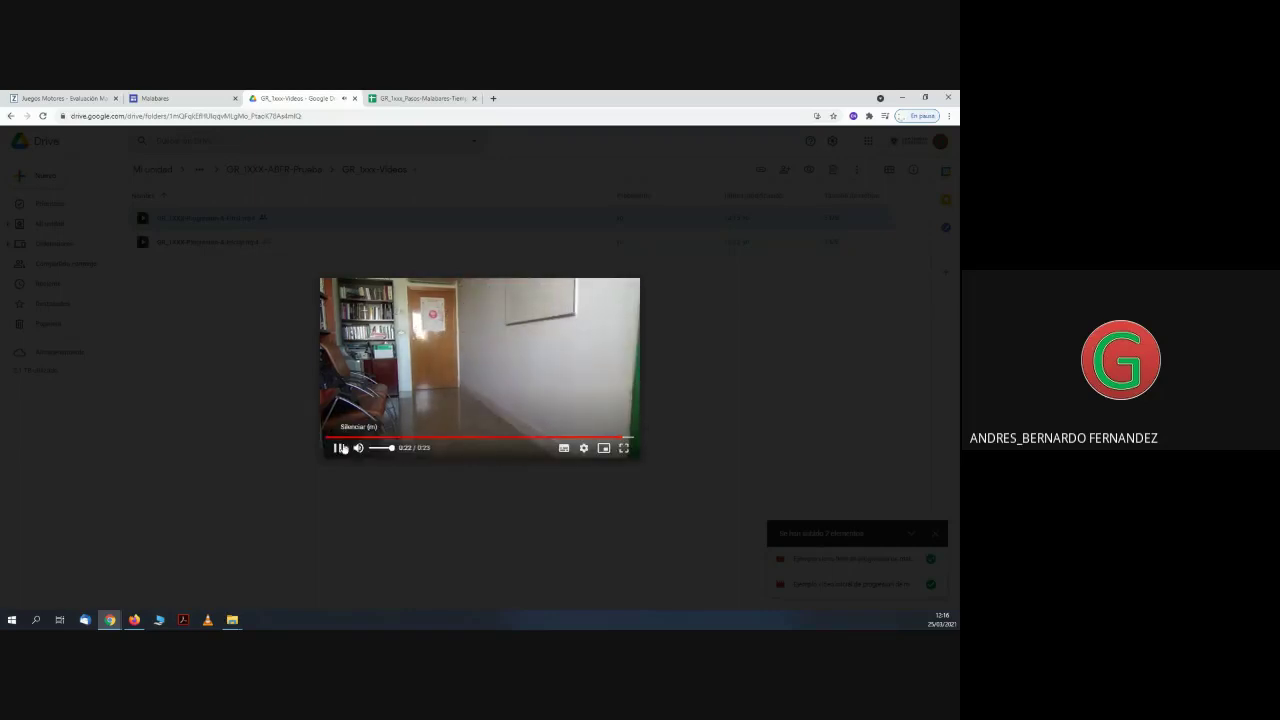
- In the GR_1xxx_Pasos-Malabares-Tiempo spreadsheet, enter 00:25:00 as the A-Cascada Normal training time for Wednesday 14 April in cell F44
left_click(398, 98)
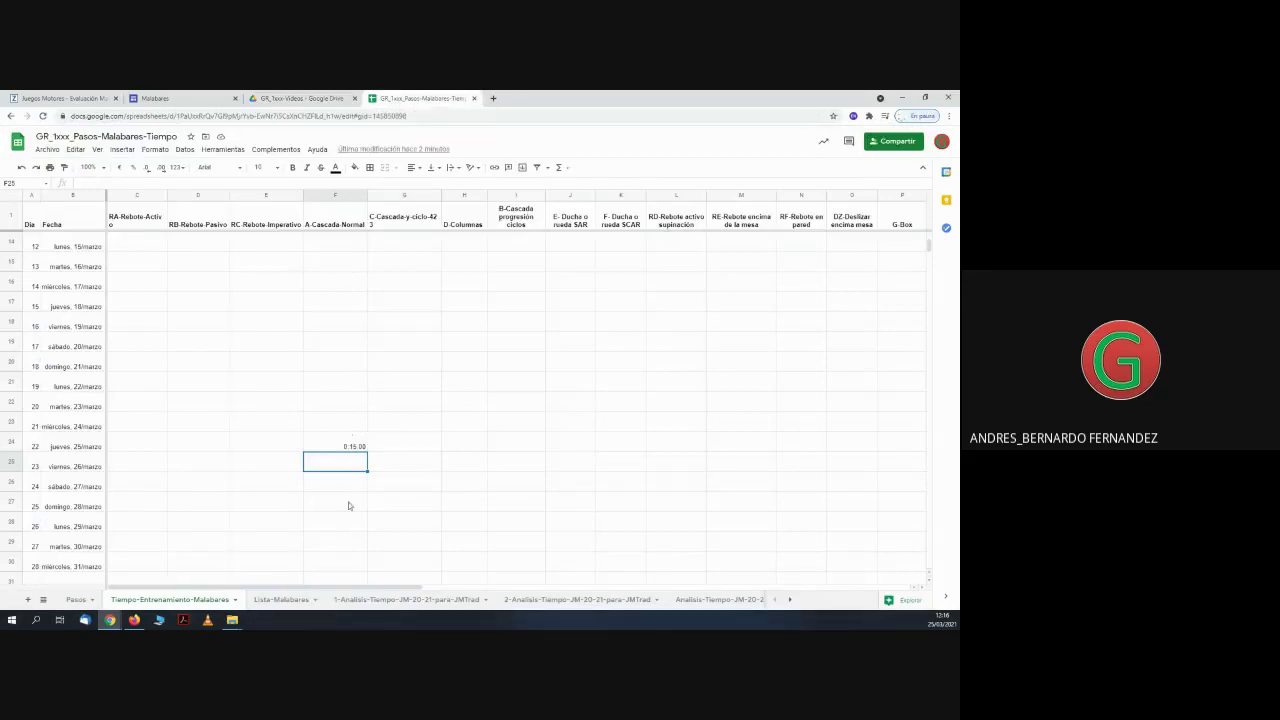
scroll(345, 538, "down", 3)
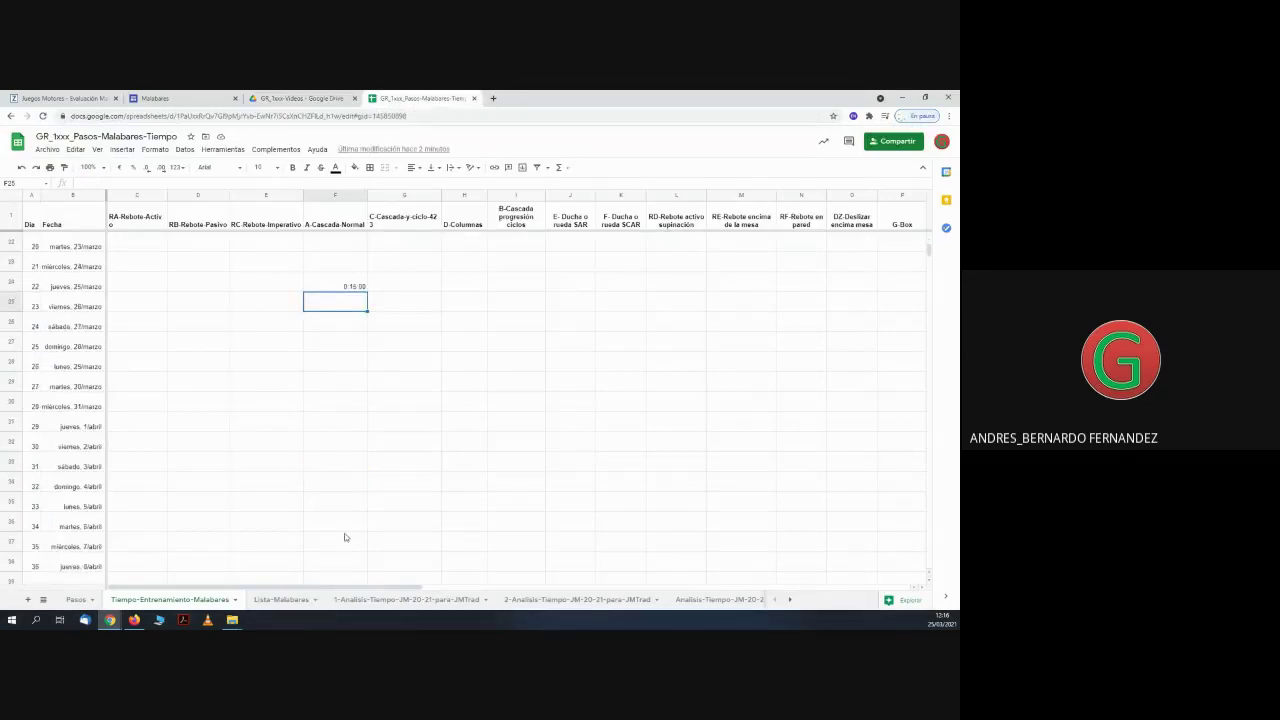
scroll(345, 538, "down", 3)
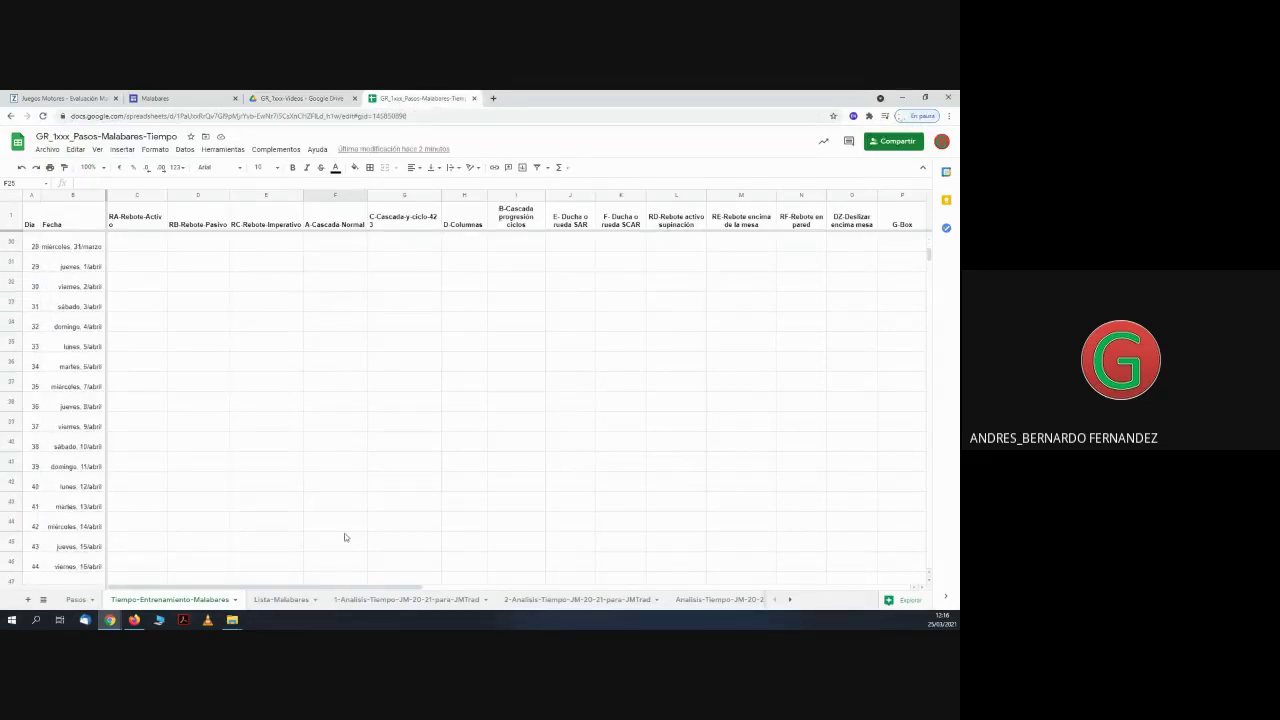
left_click(341, 522)
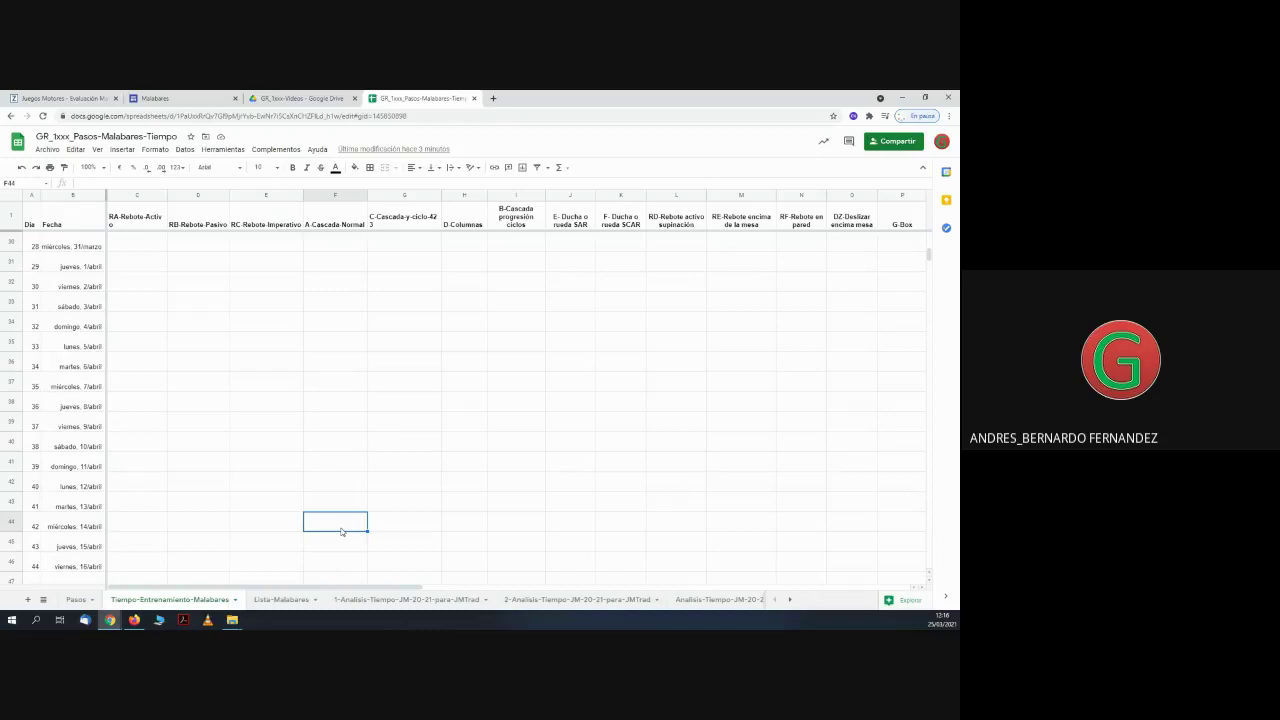
type("0025")
type(":25")
type(".00")
key("Return")
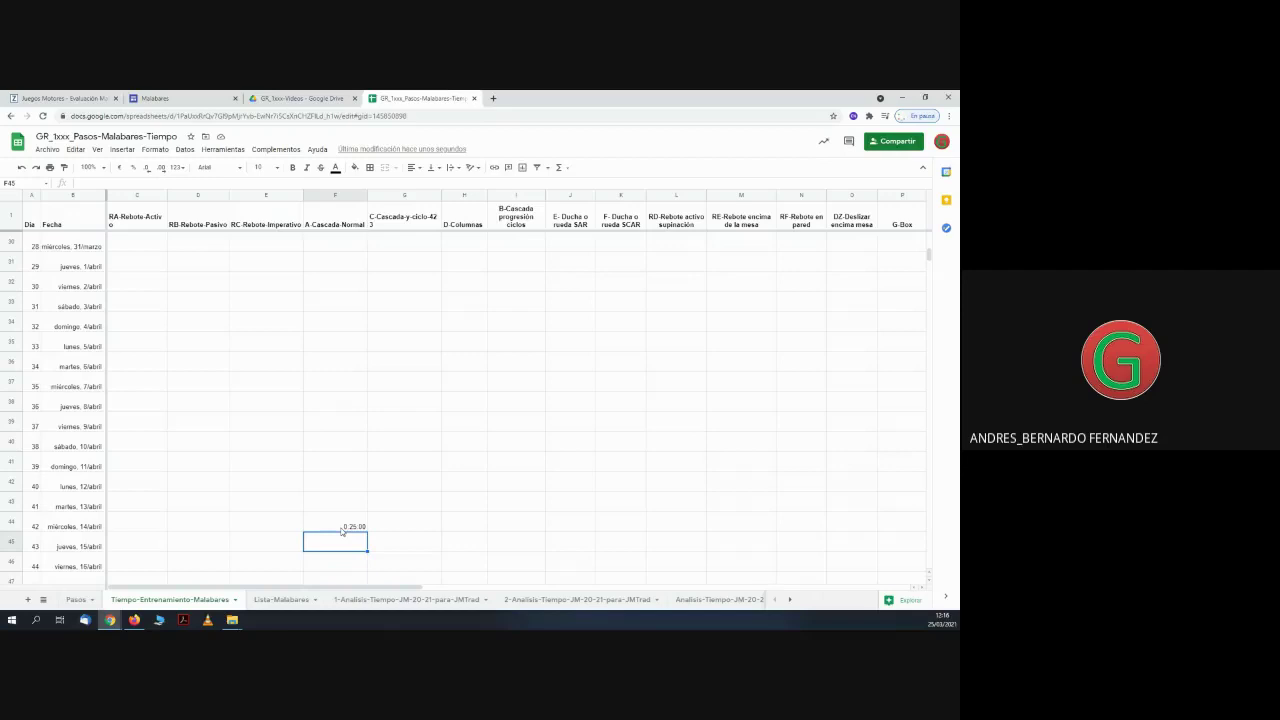
- Examine the daily entries in the A-Cascada Normal column and the column's sum in the TOTAL row
left_click(338, 525)
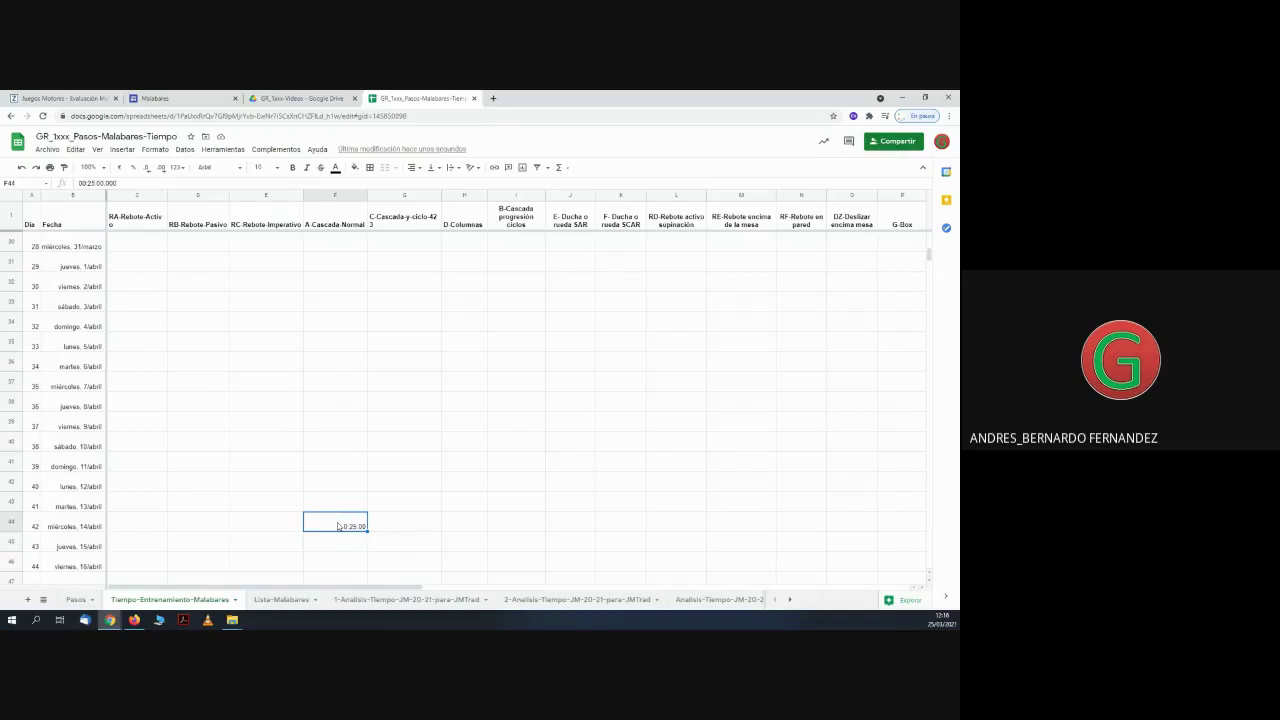
left_click(340, 505)
left_click(340, 466)
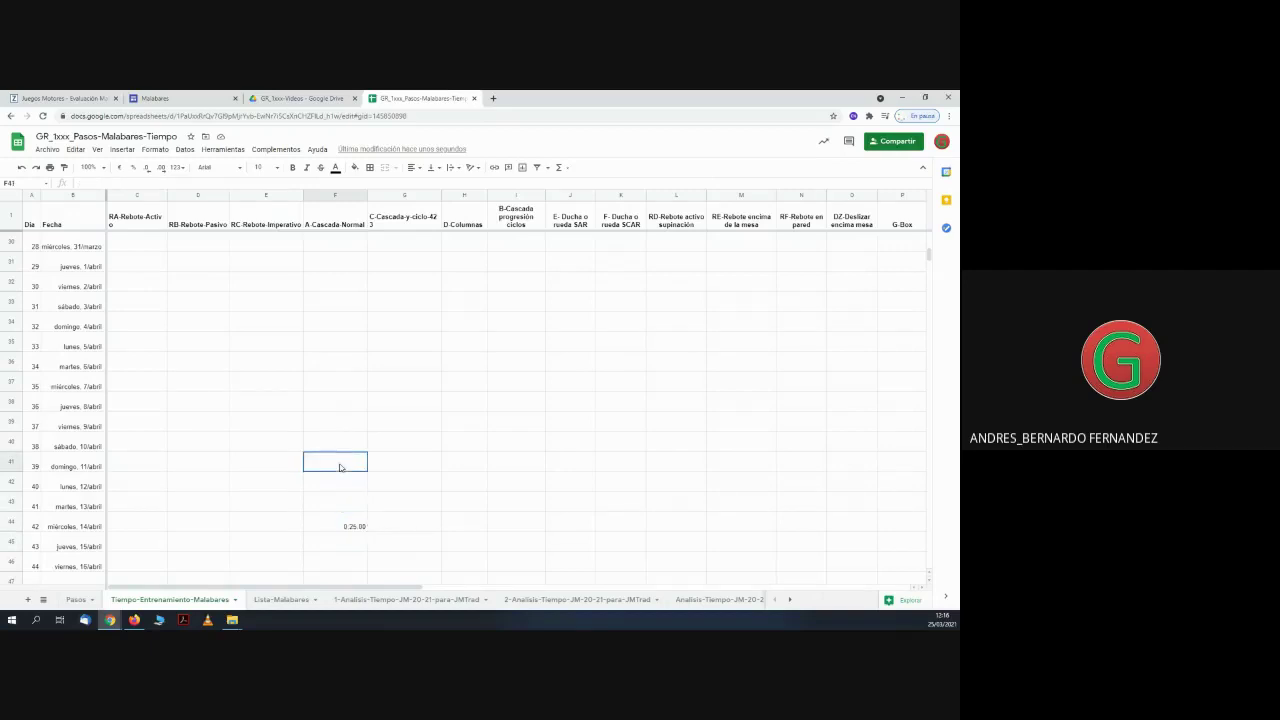
left_click(338, 406)
left_click(338, 346)
left_click(341, 326)
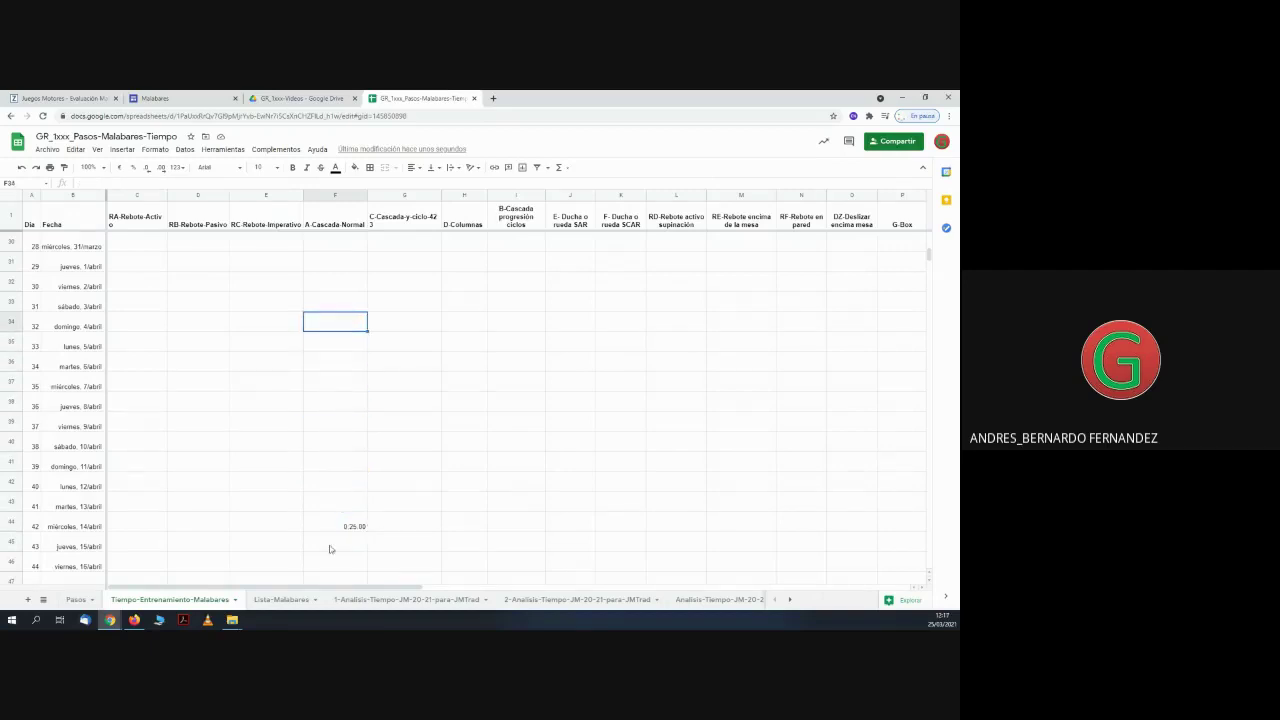
scroll(330, 549, "down", 15)
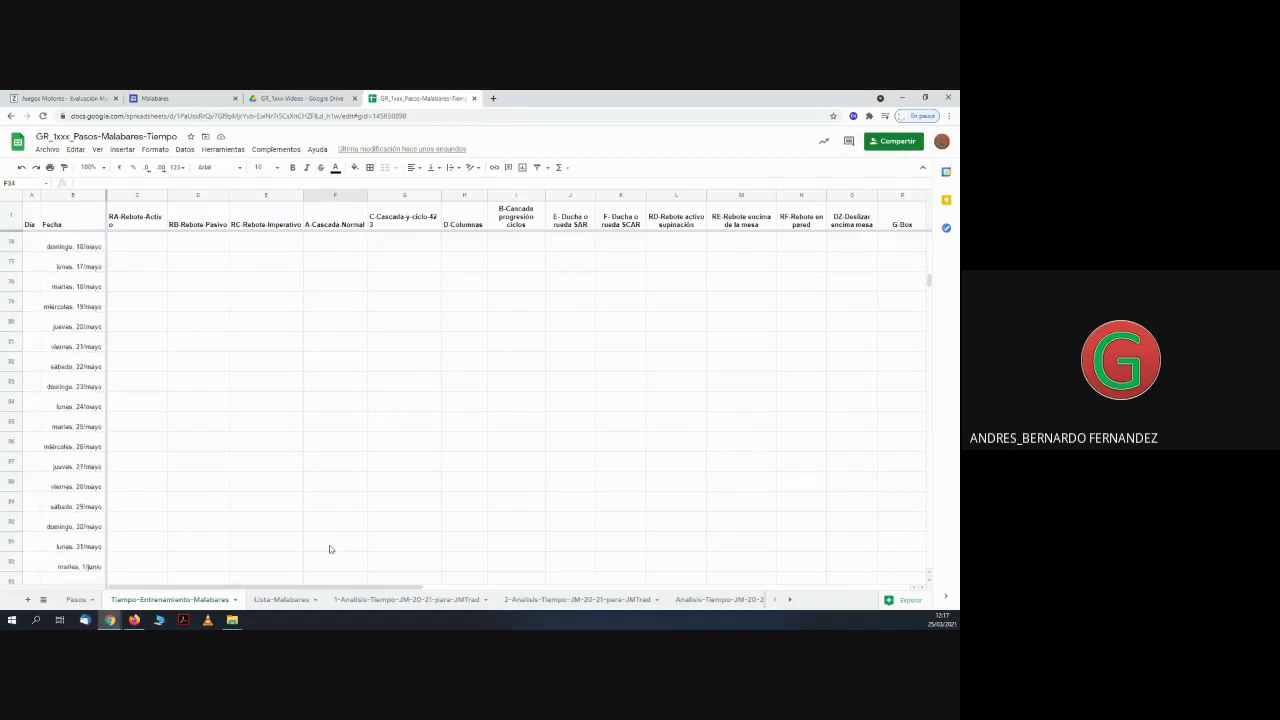
scroll(330, 549, "down", 6)
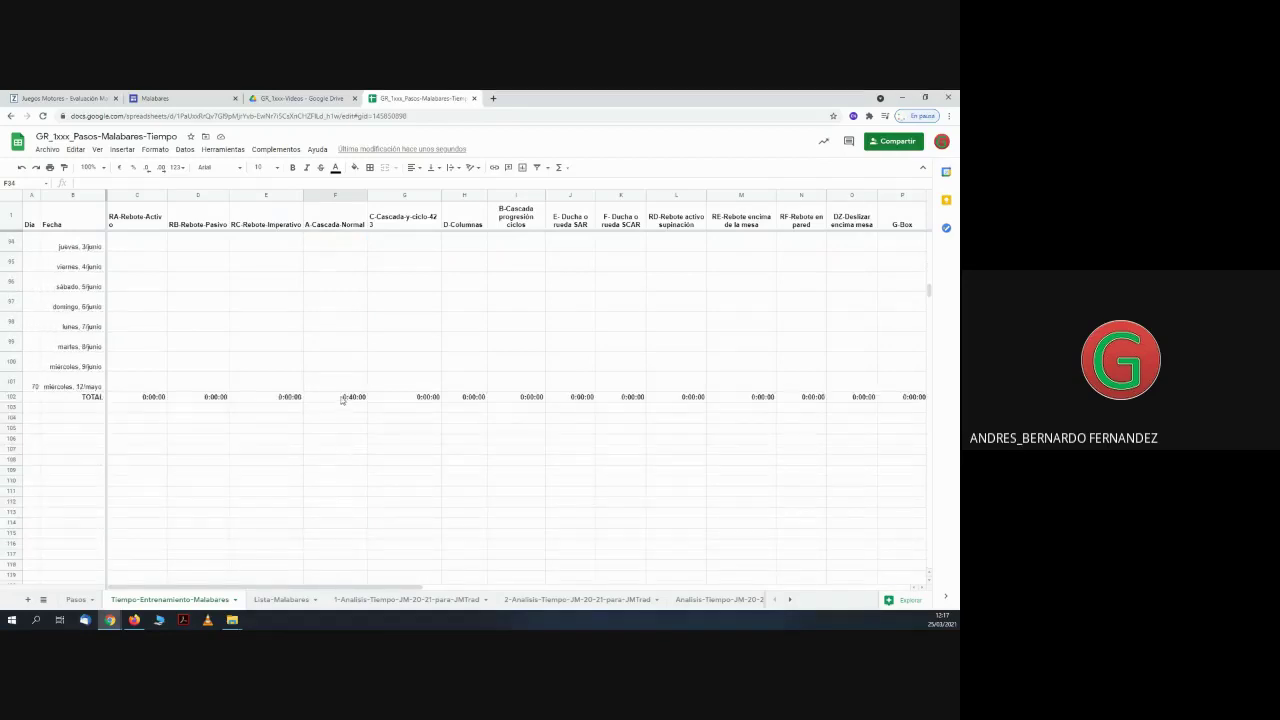
scroll(352, 408, "up", 8)
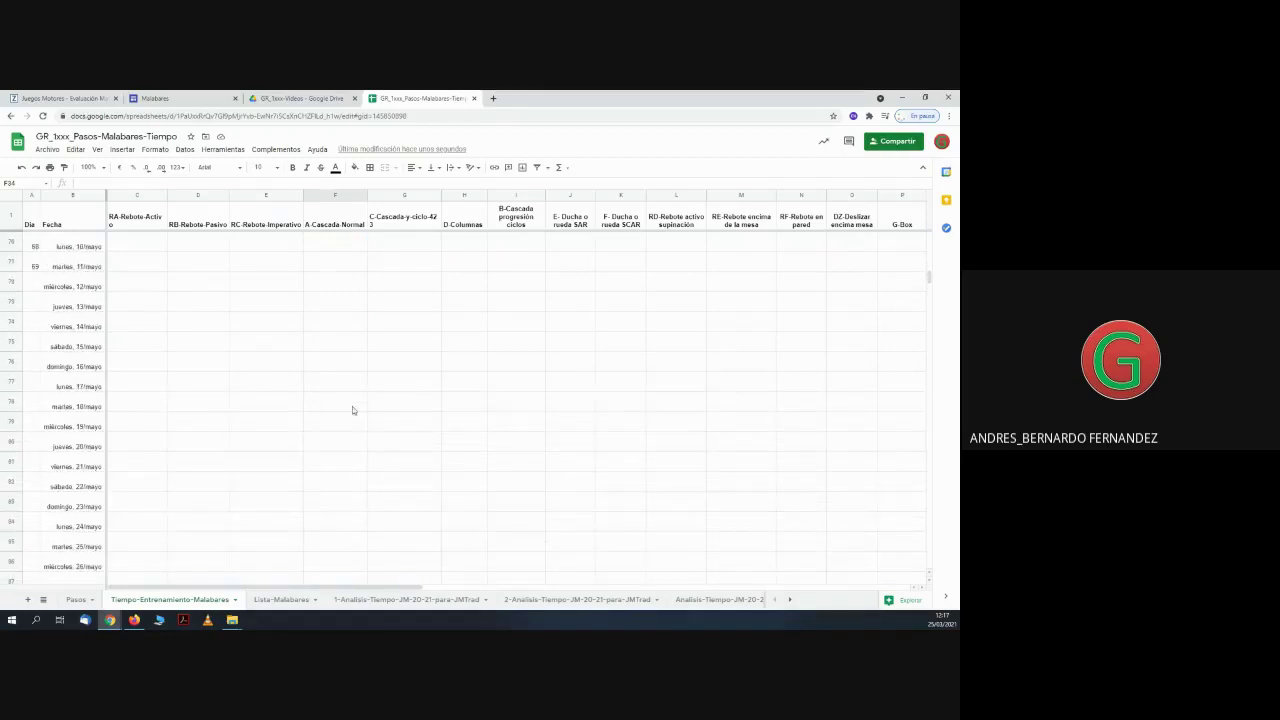
scroll(352, 406, "up", 11)
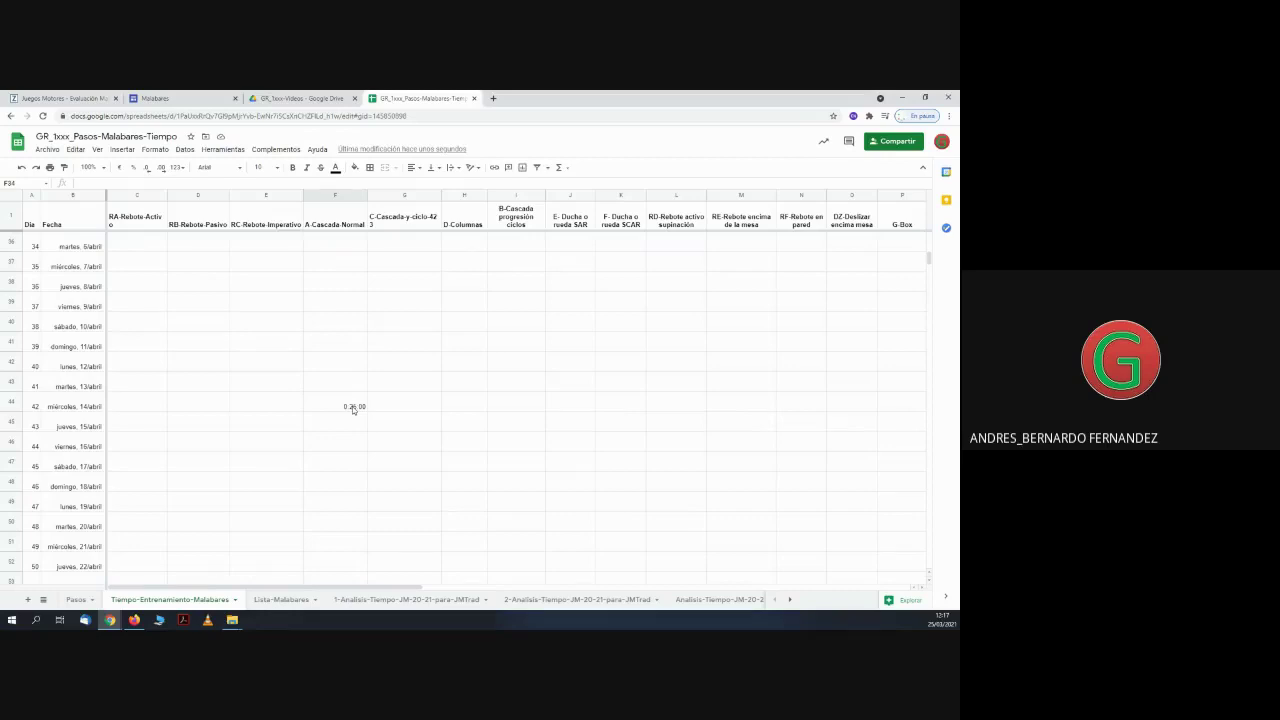
scroll(352, 408, "down", 19)
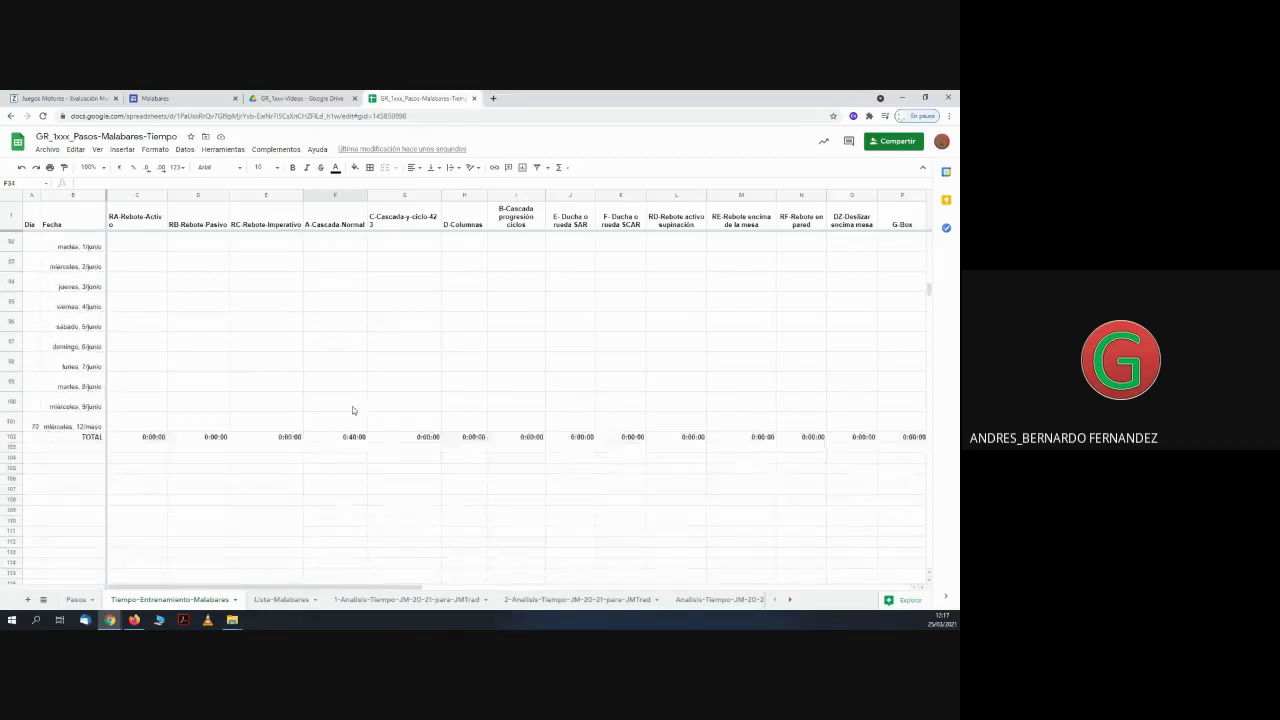
scroll(352, 409, "up", 10)
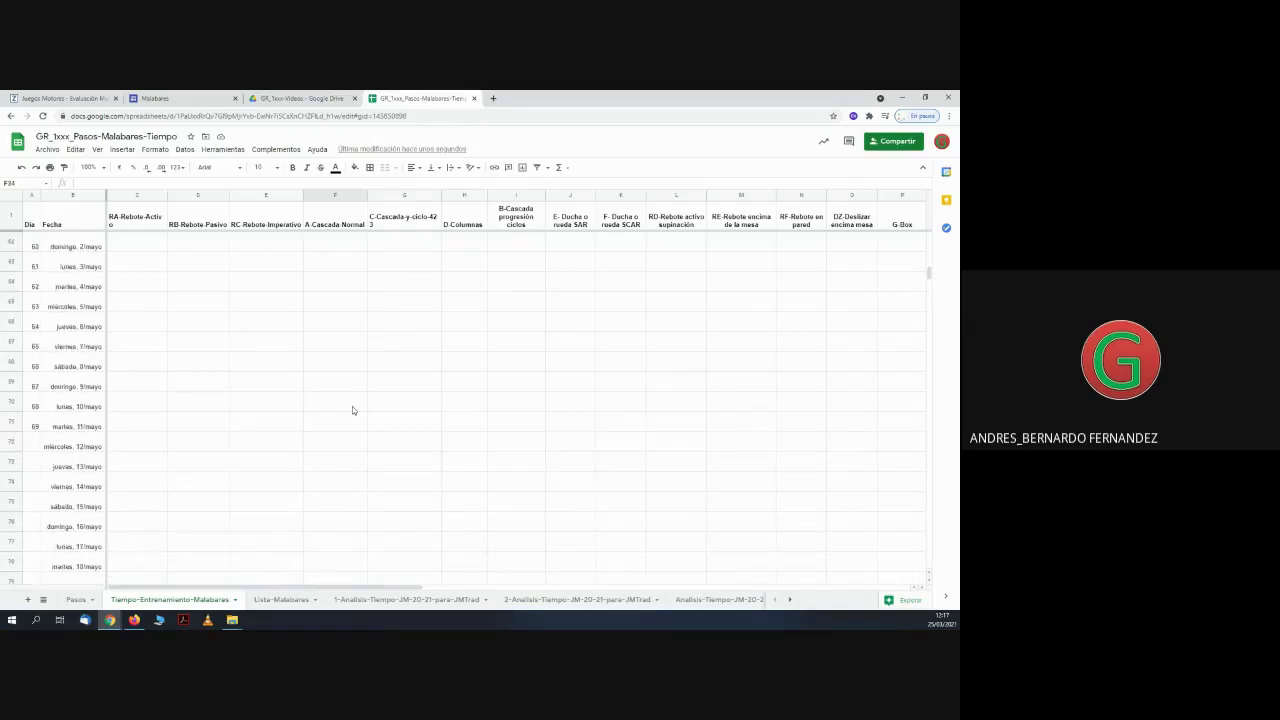
- Enter 00:30:00 as the C-Cascada-y-ciclo-423 training time for Friday 16 April in cell G46
scroll(352, 410, "up", 7)
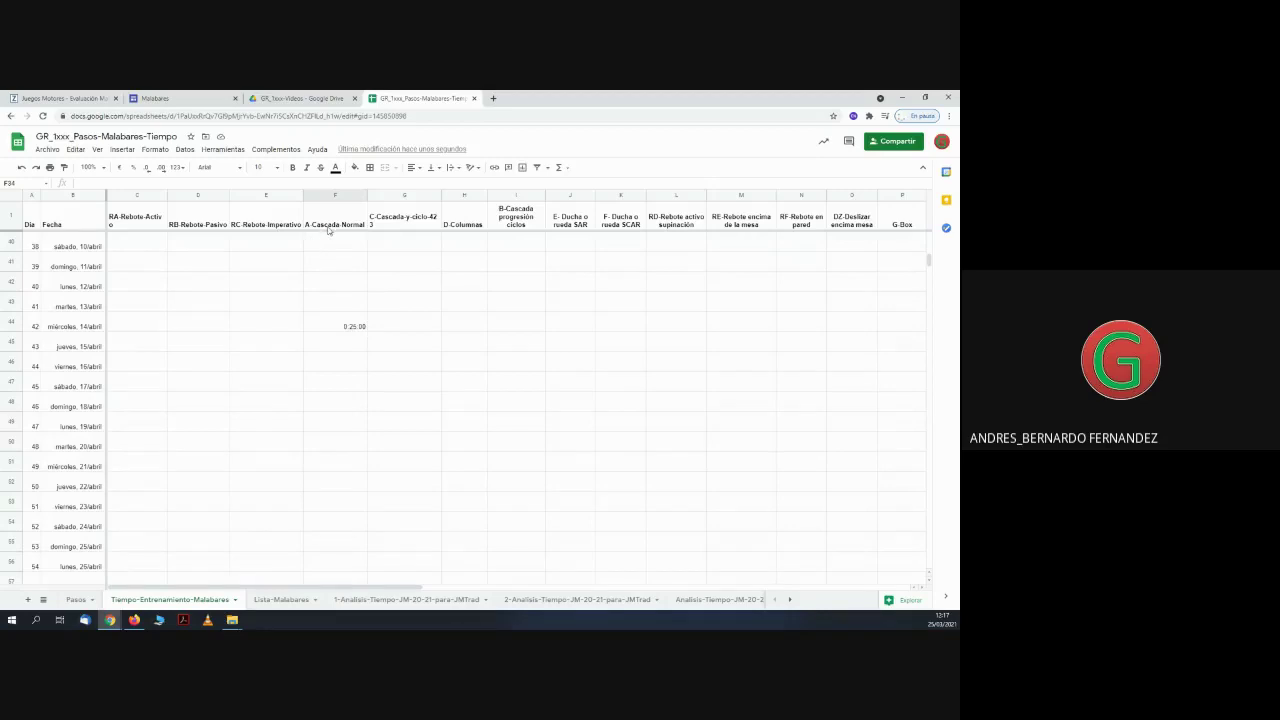
left_click(395, 222)
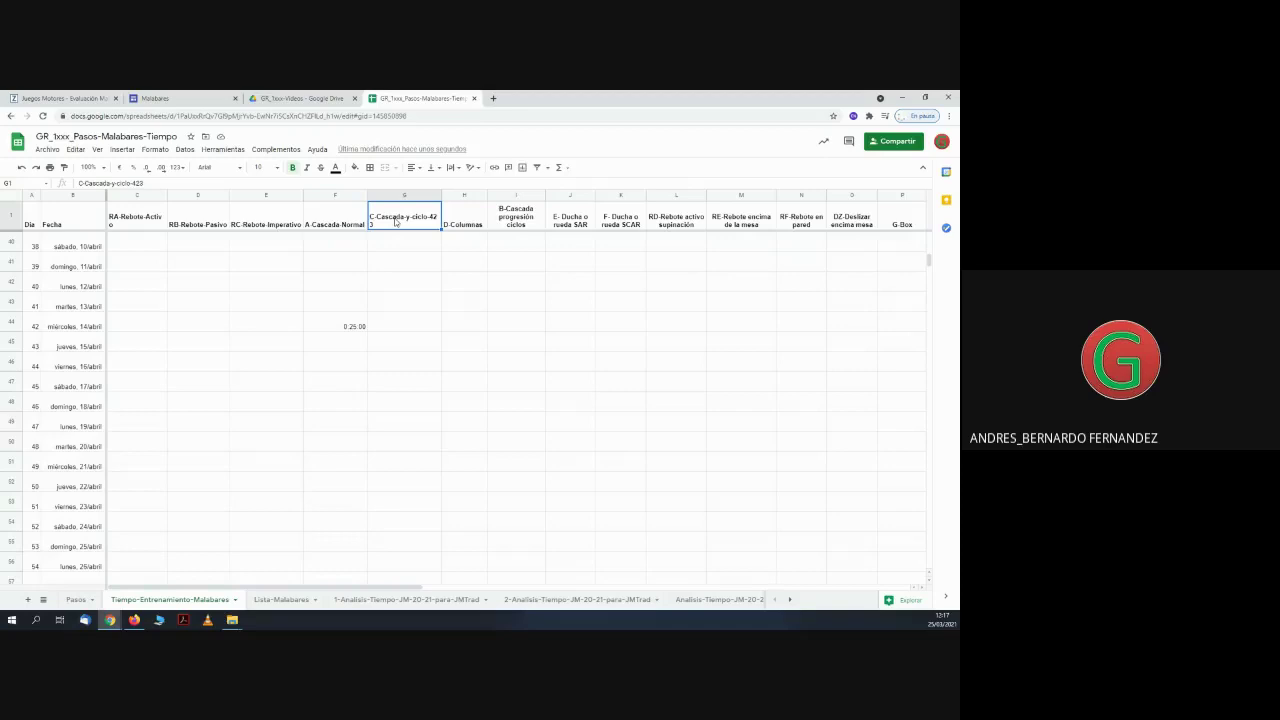
left_click(422, 369)
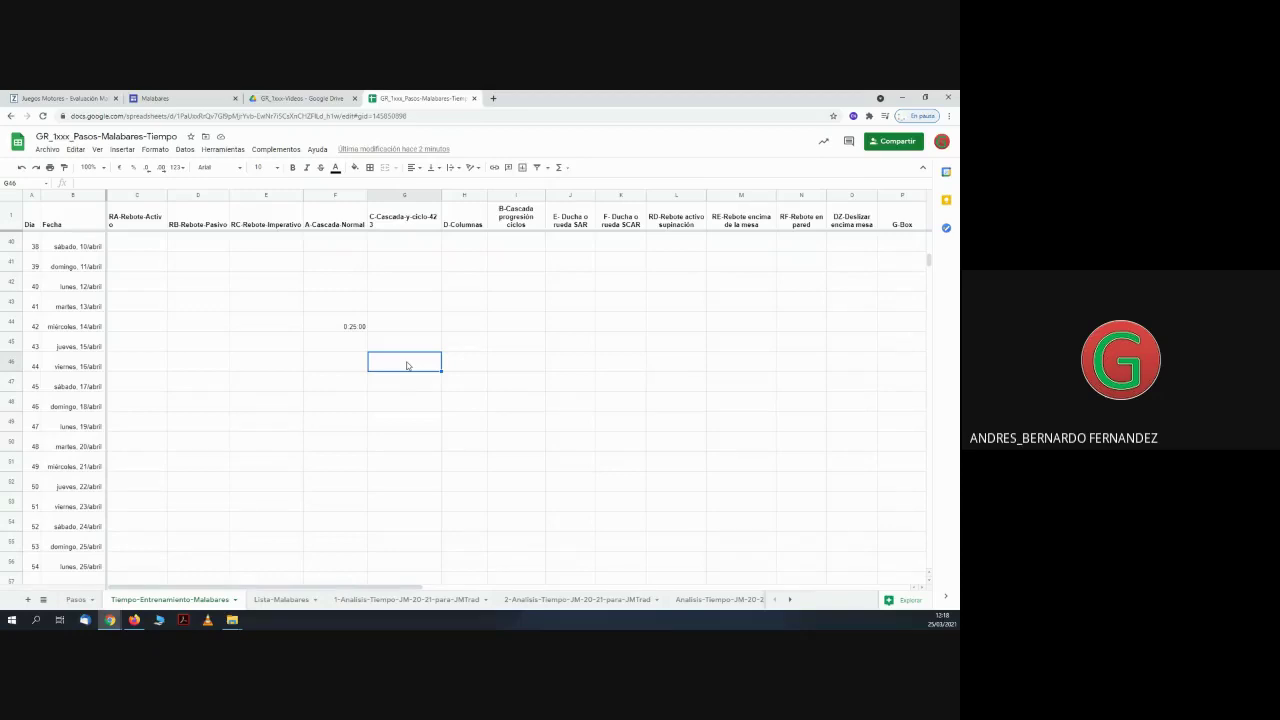
type("00:30:00")
key("Return")
- Edit the time in cell G46 to 00:35:00
left_click(410, 364)
left_click(96, 183)
key("BackSpace")
type("5")
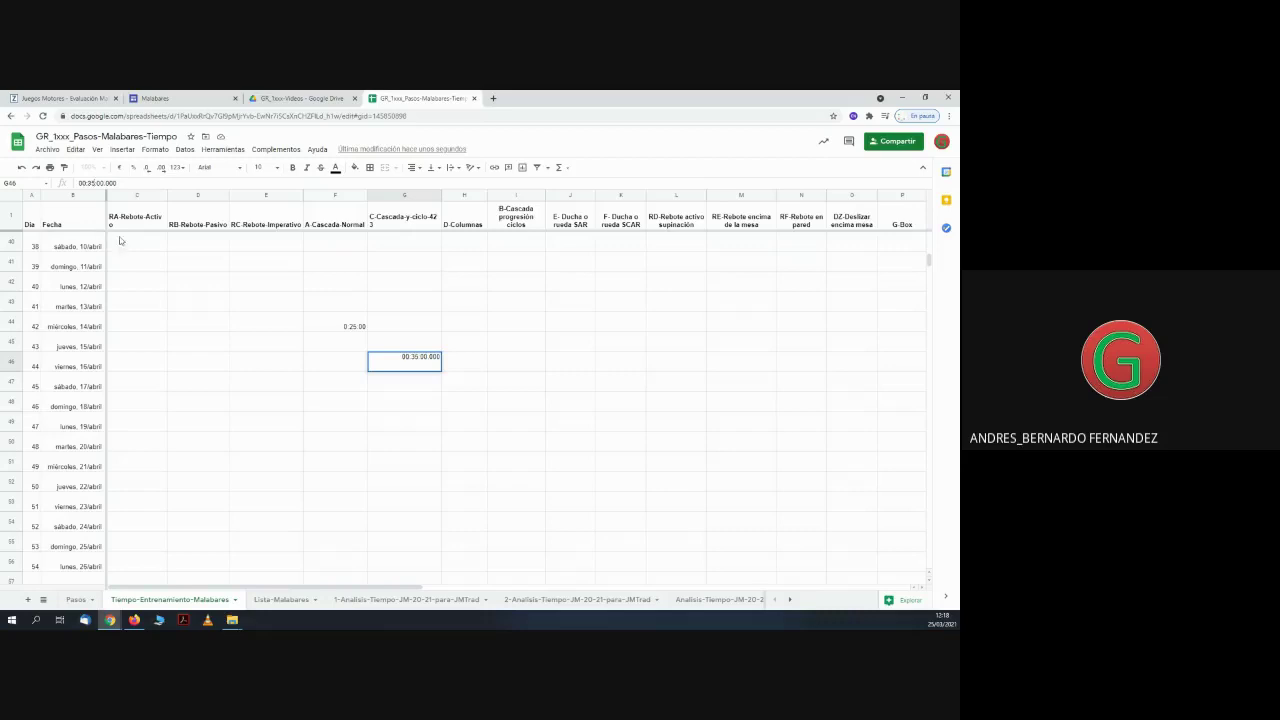
key("Return")
- Clear cell G46 and enter 00:35:00 as the C-Cascada-y-ciclo-423 training time for Friday 16 April
left_click(418, 370)
key("Delete")
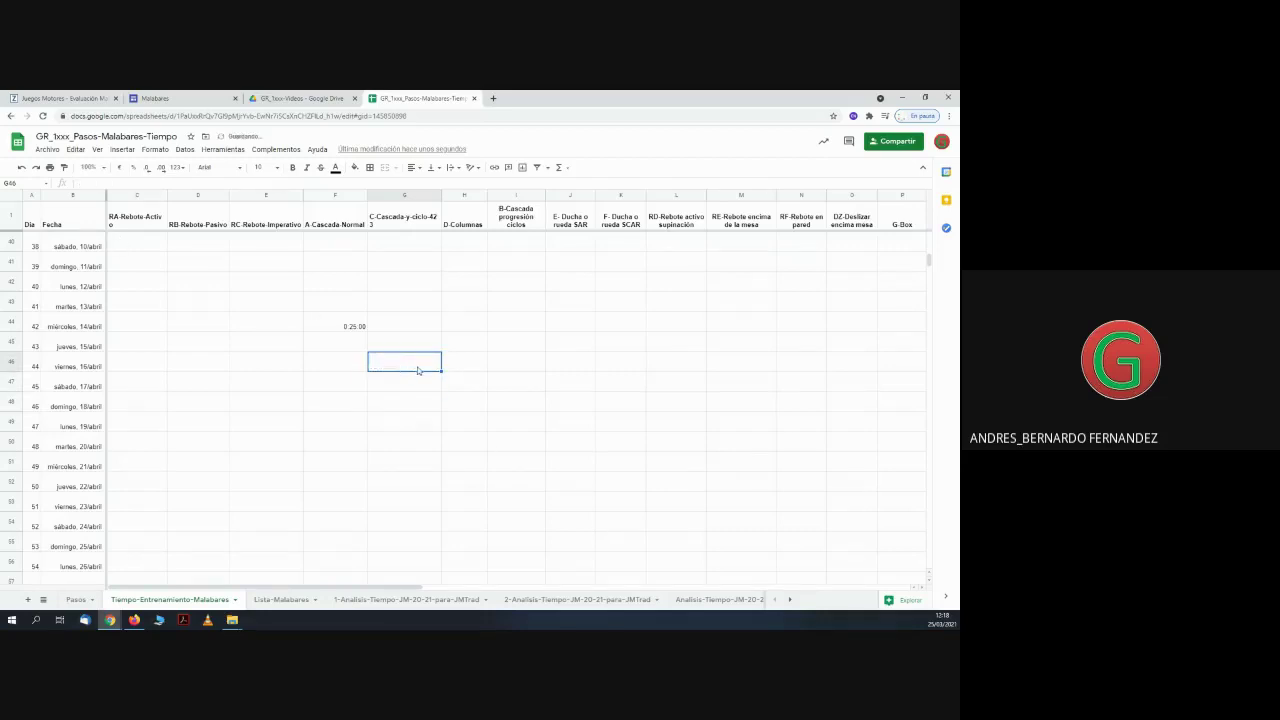
type("00:35:00")
key("Return")
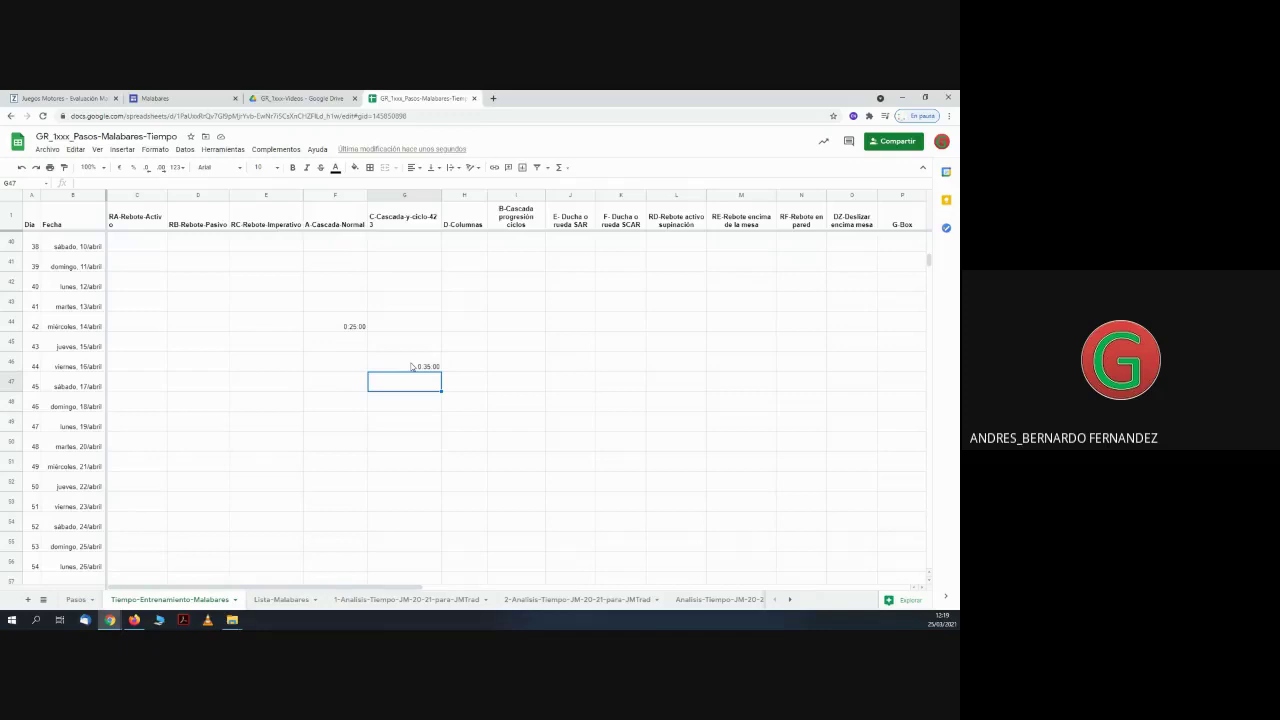
- Review the logged times for 25 March and 14 April, and check the A-Cascada Normal sum in the TOTAL row
scroll(333, 389, "up", 8)
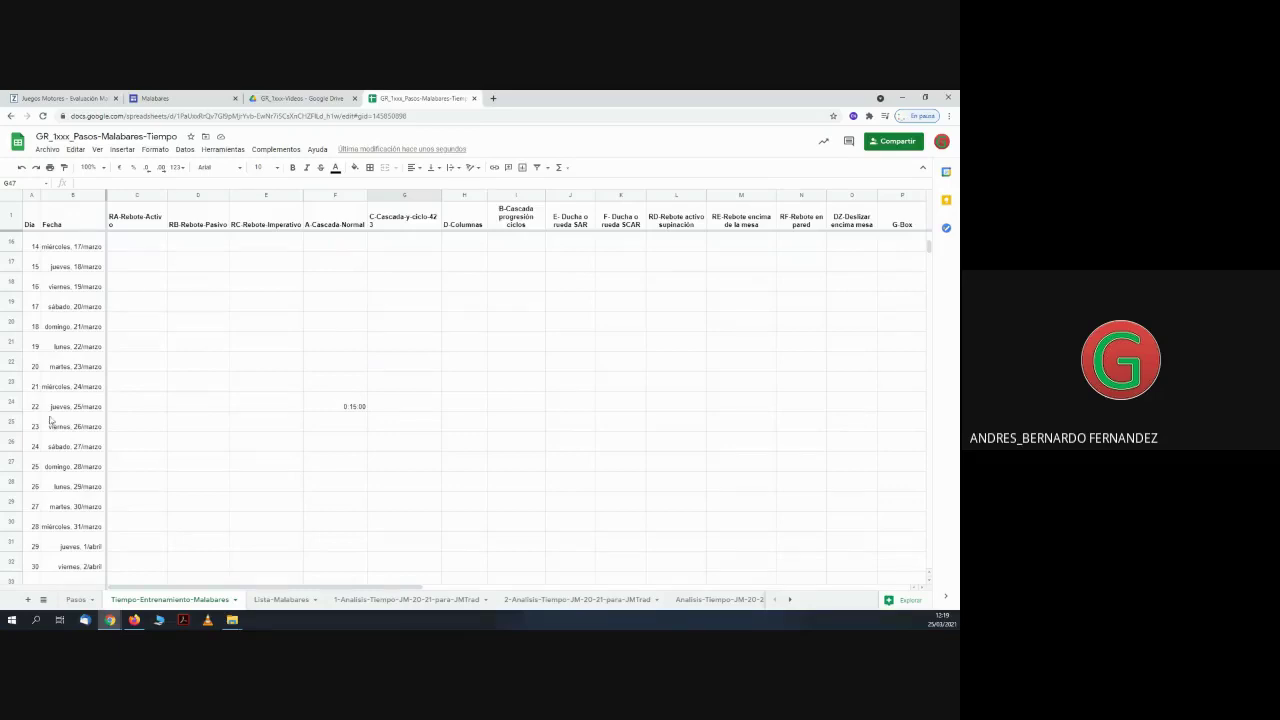
left_click(65, 408)
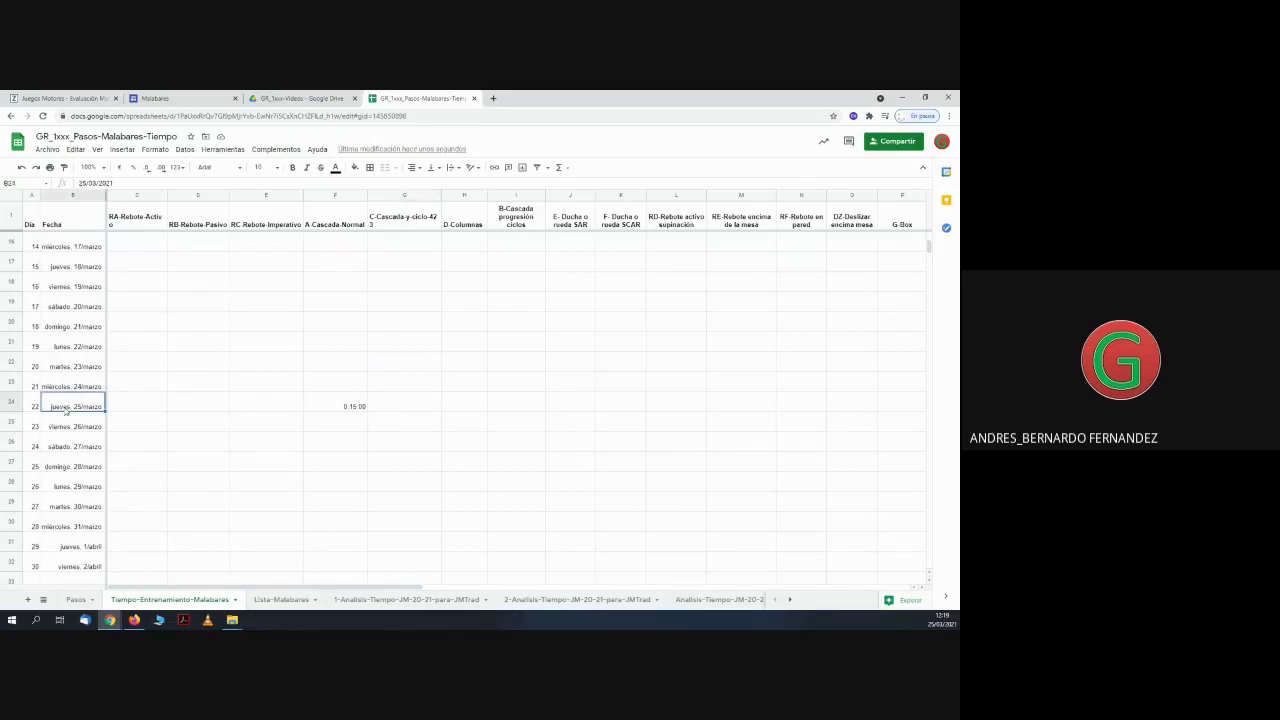
left_click(336, 408)
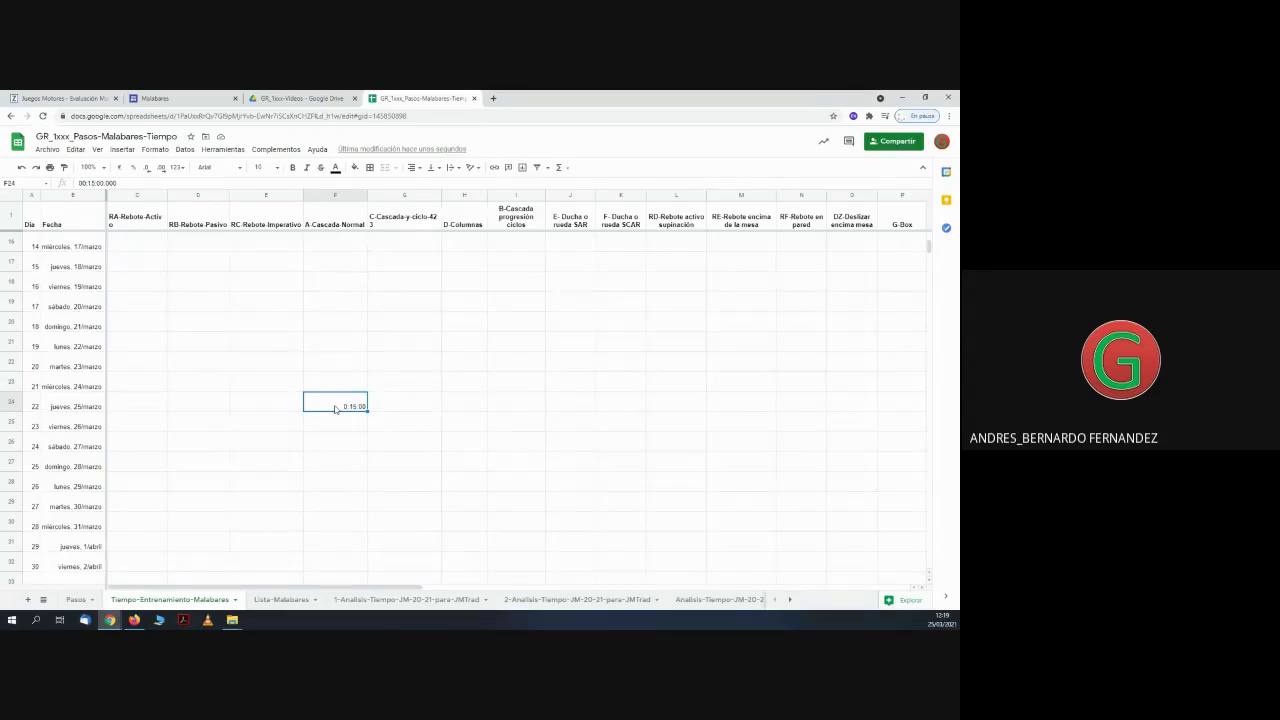
scroll(336, 408, "down", 6)
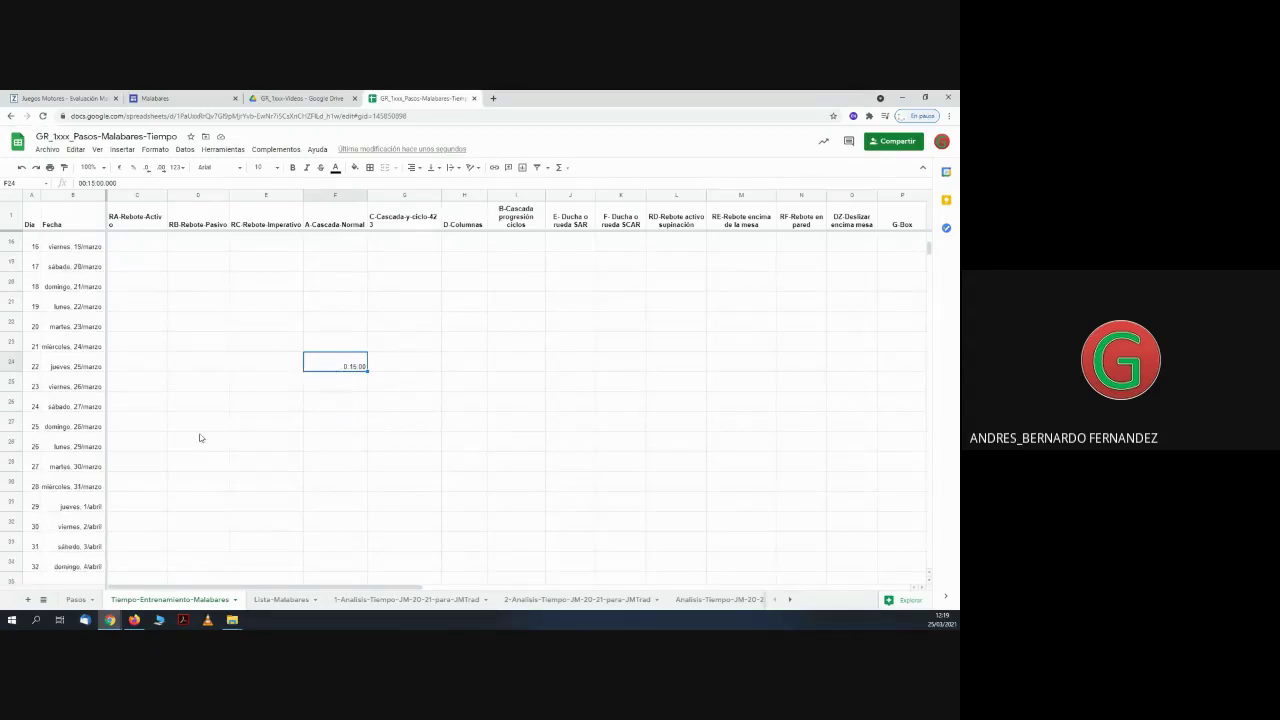
left_click(331, 442)
left_click(62, 448)
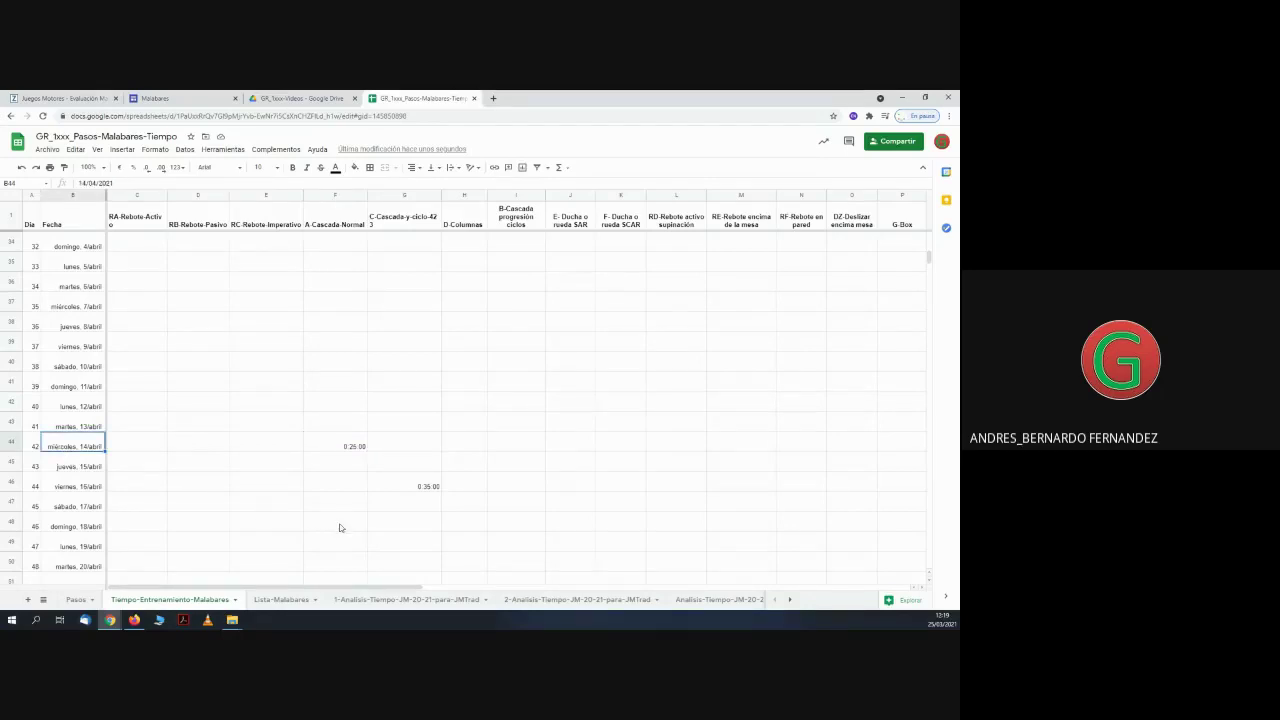
scroll(340, 527, "down", 4)
scroll(340, 527, "down", 3)
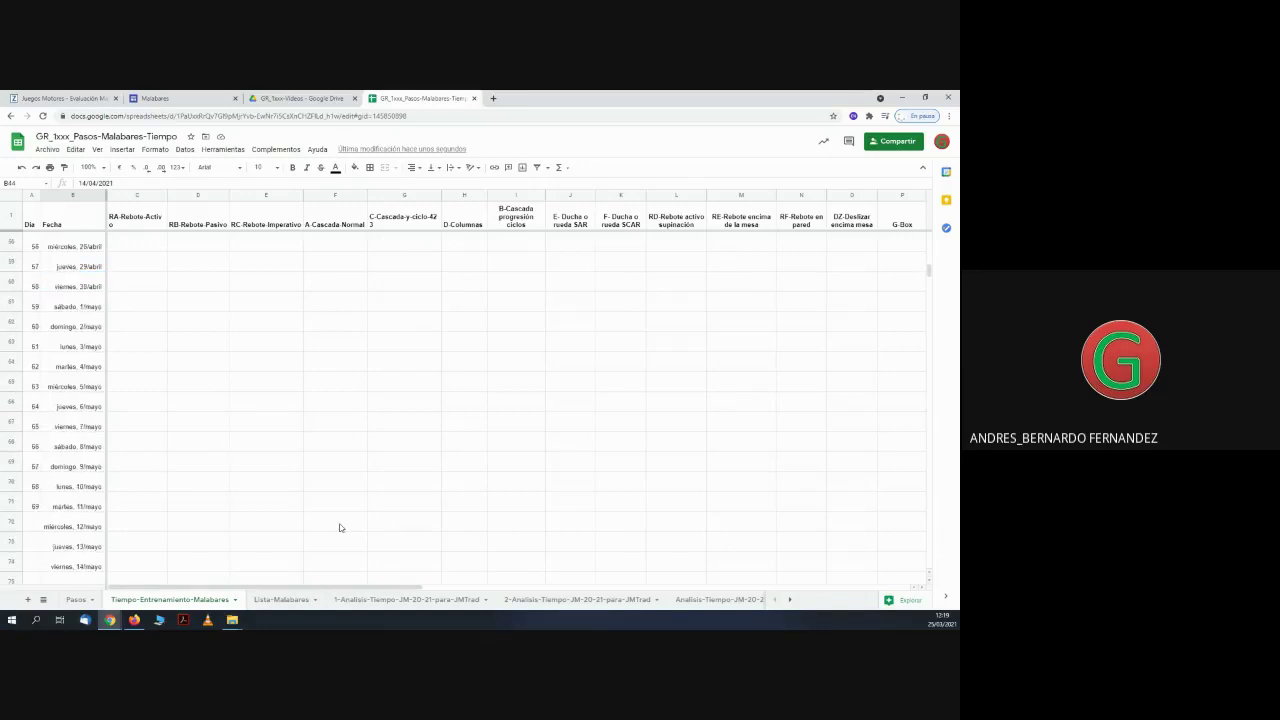
scroll(340, 527, "down", 12)
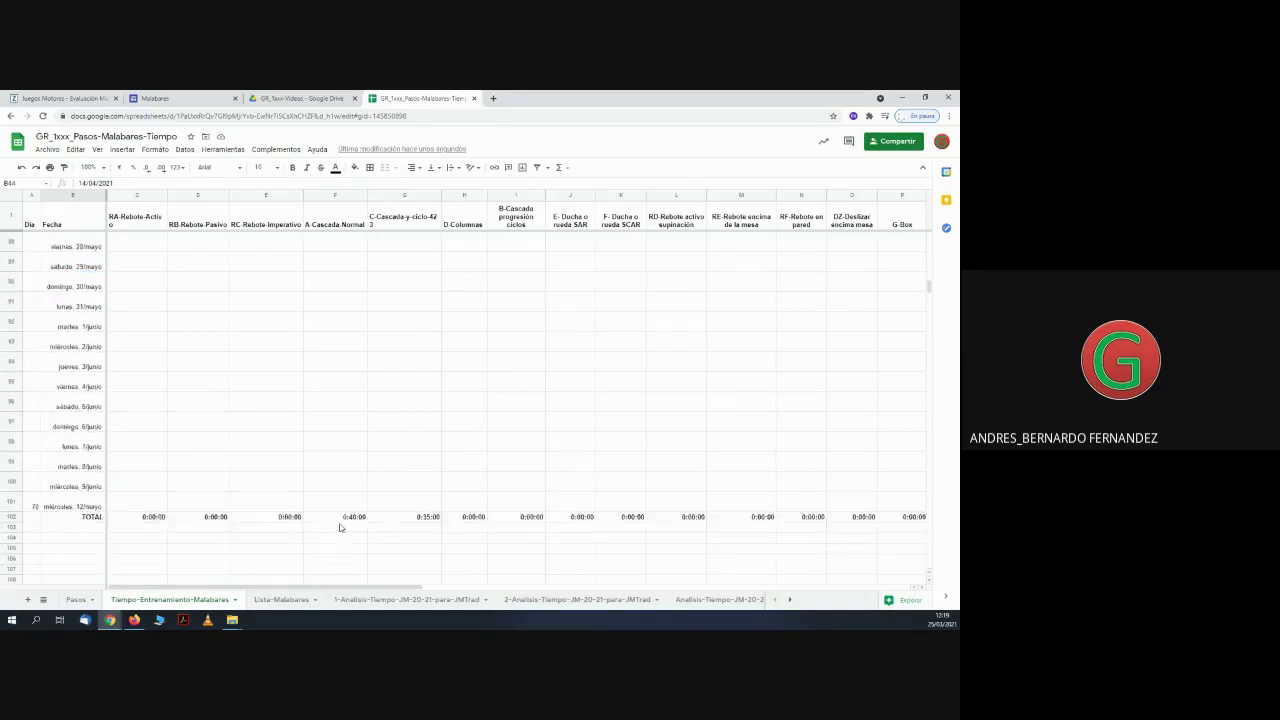
scroll(340, 527, "up", 1)
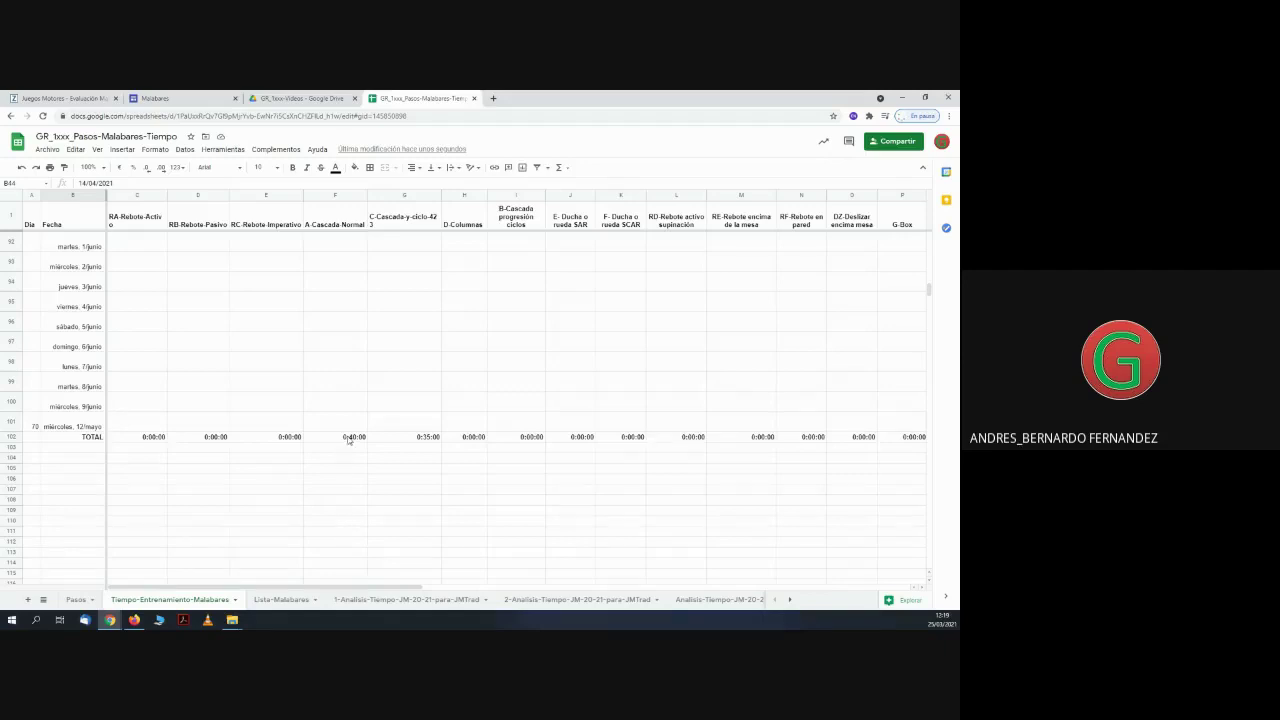
left_click(348, 440)
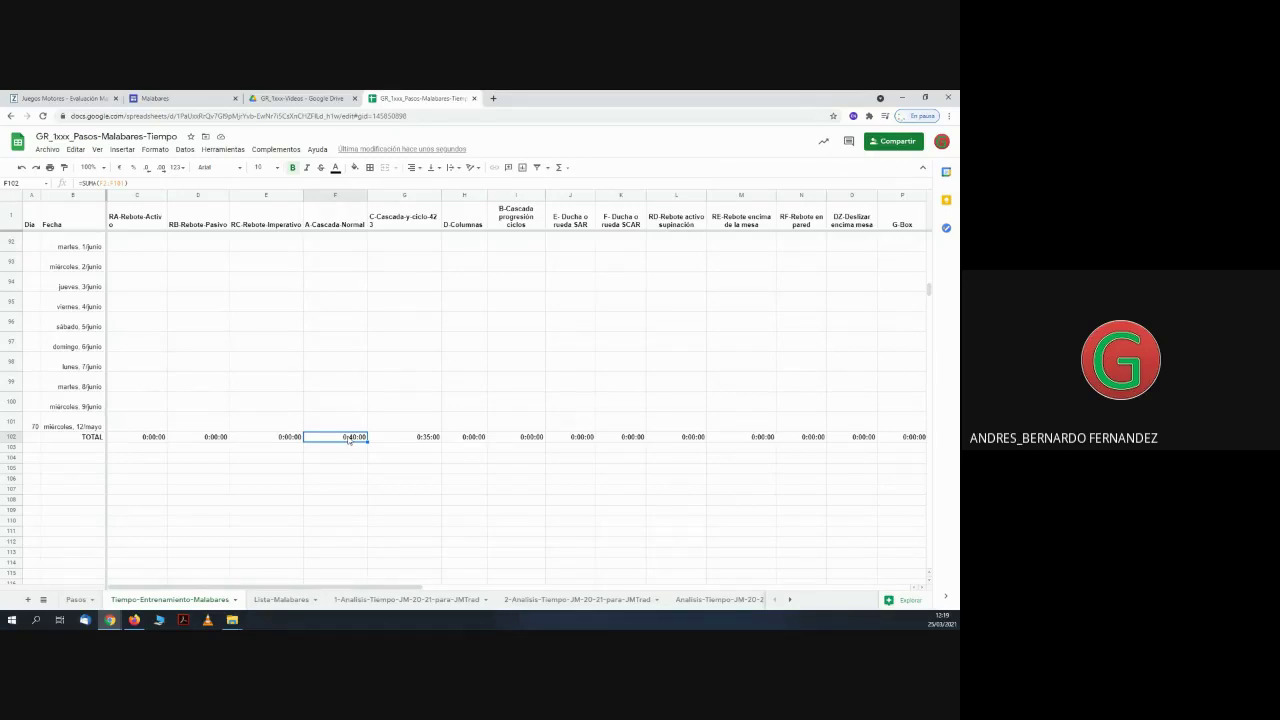
- In the GR_1xxx-Videos folder in Drive, check who GR_1XXX-Progresion-A-Final.mp4 is shared with, leaving its sharing settings as they are
left_click(302, 99)
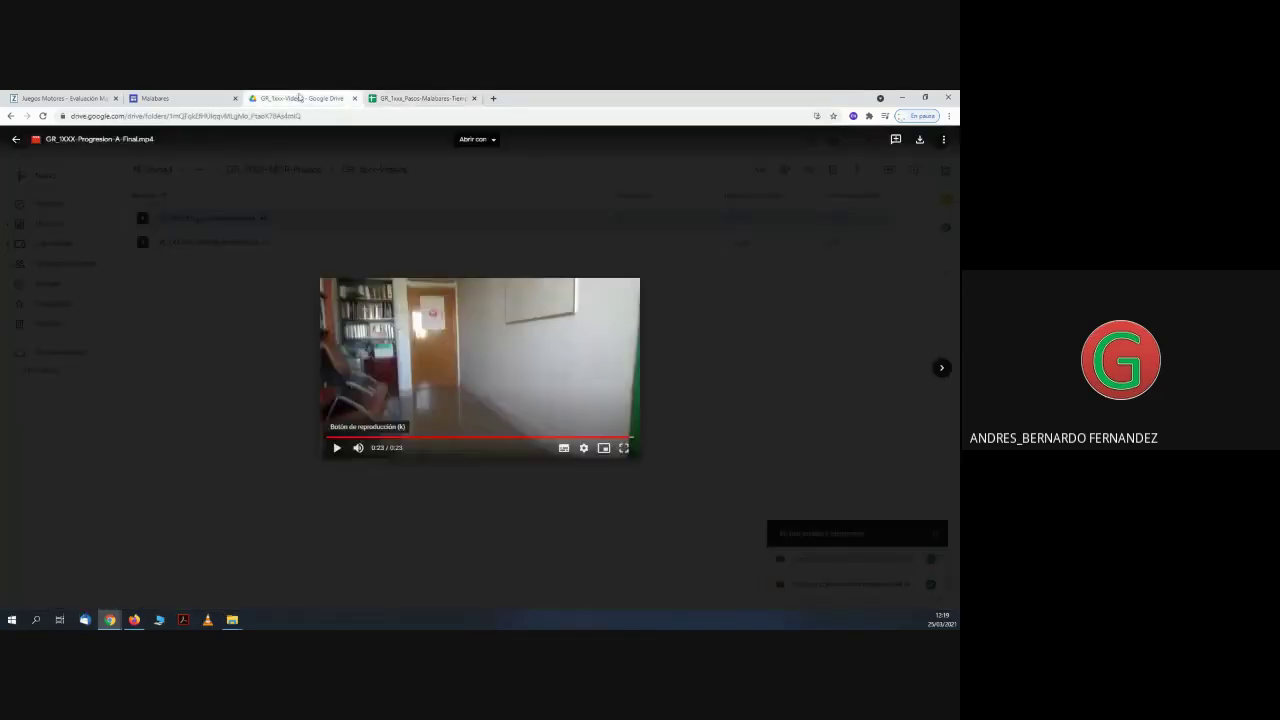
left_click(15, 139)
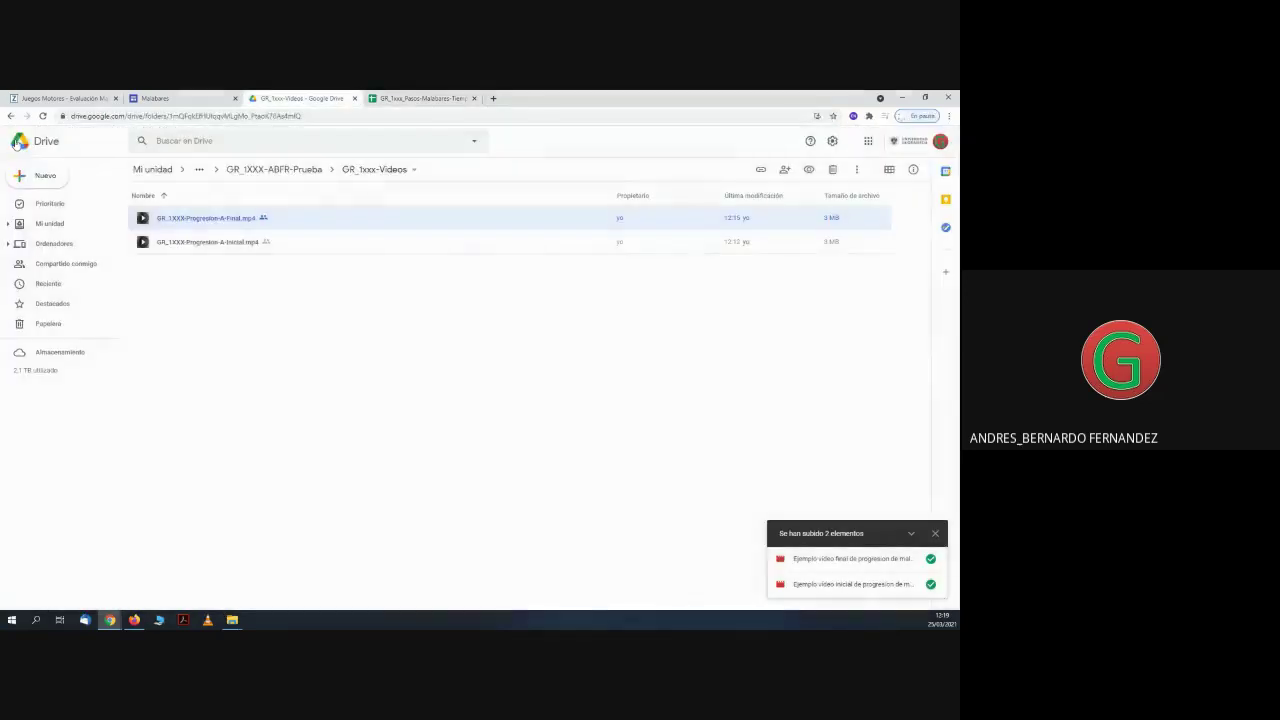
right_click(186, 218)
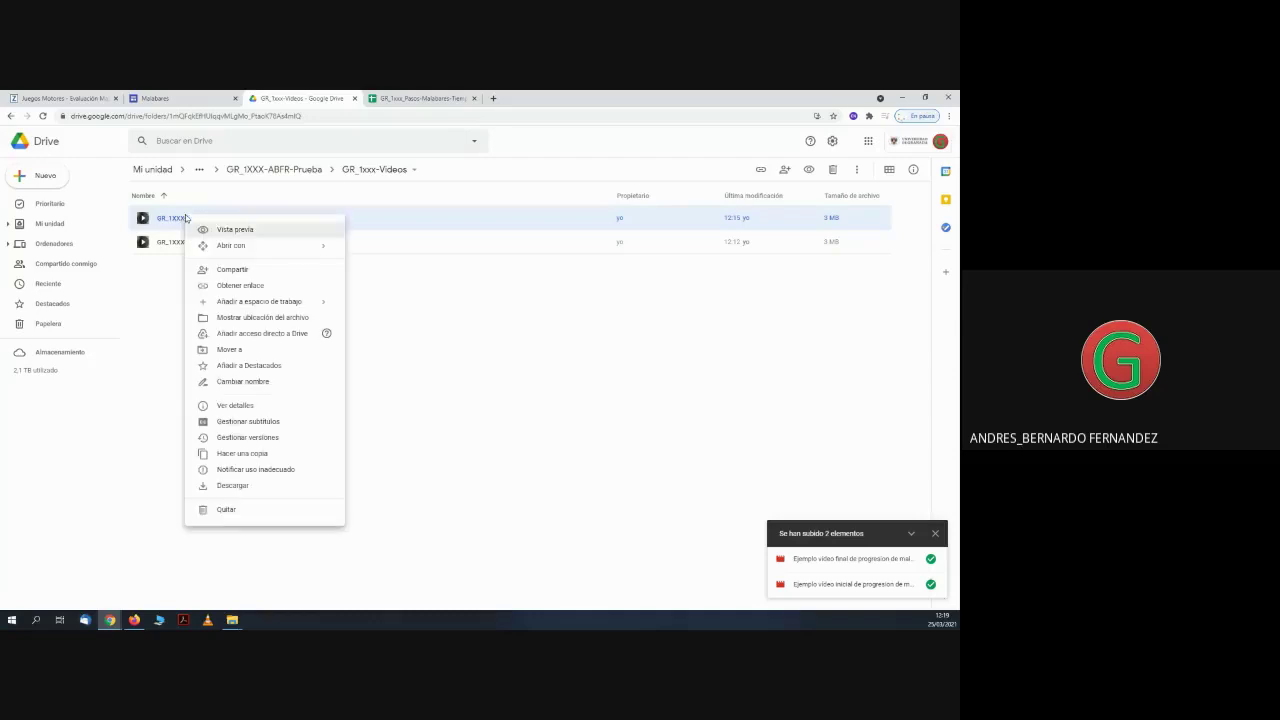
left_click(232, 279)
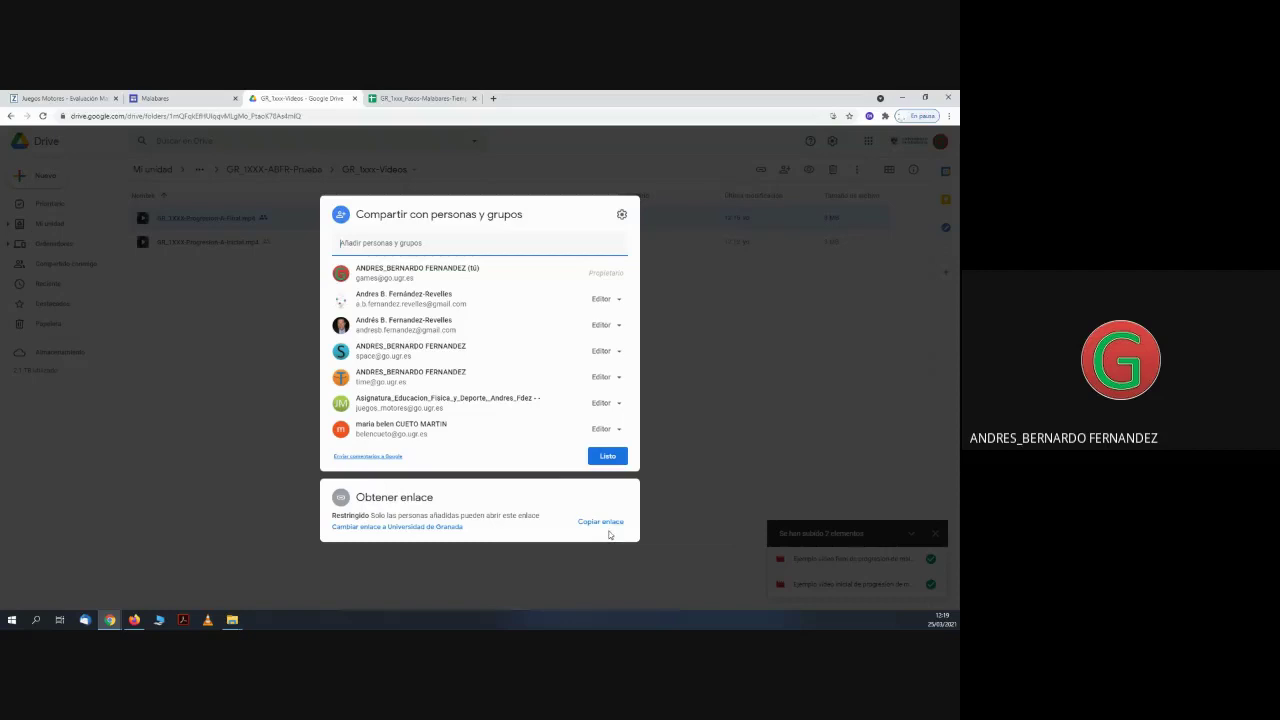
left_click(607, 456)
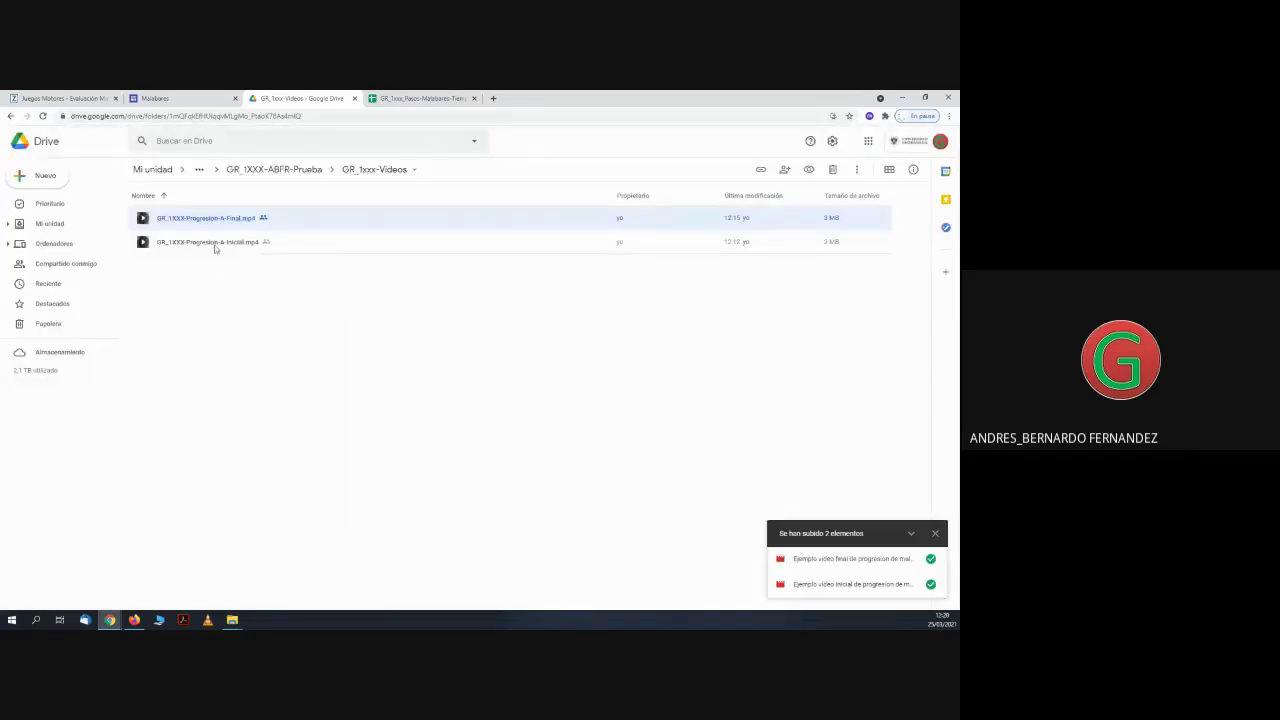
- Select GR_1XXX-Progresion-A-Inicial.mp4 and dismiss the upload summary
left_click(214, 248)
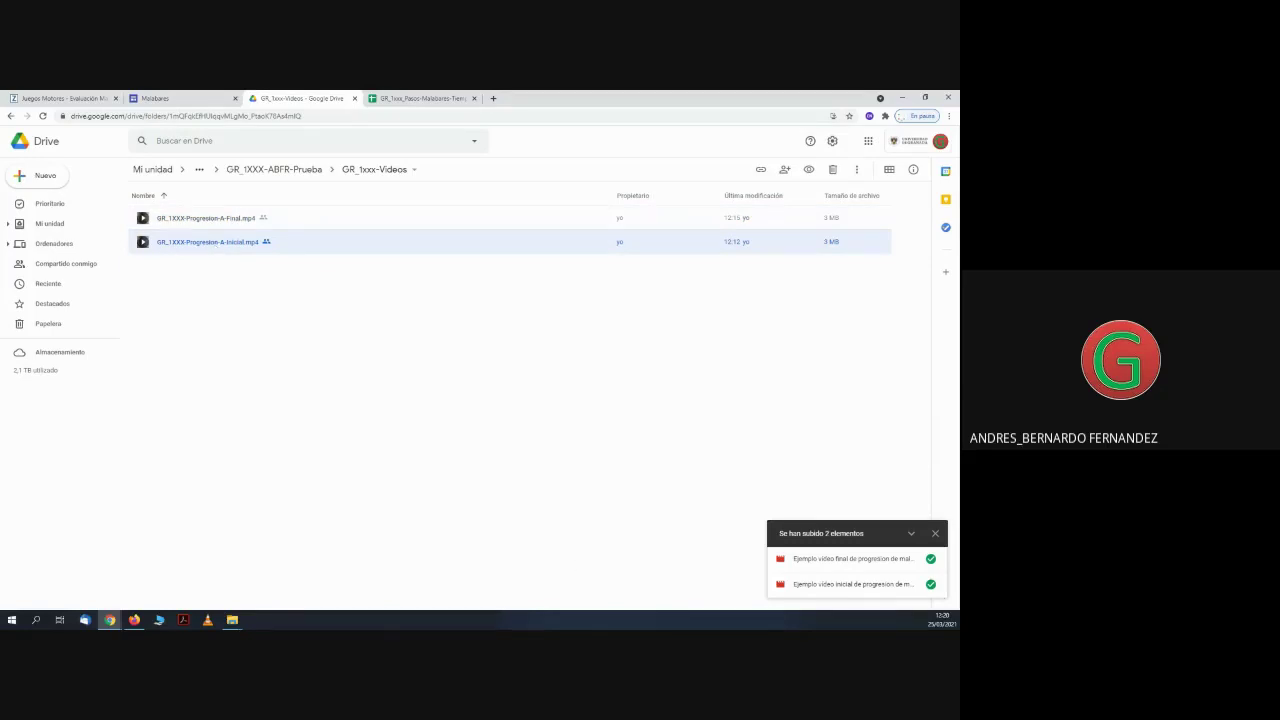
left_click(935, 533)
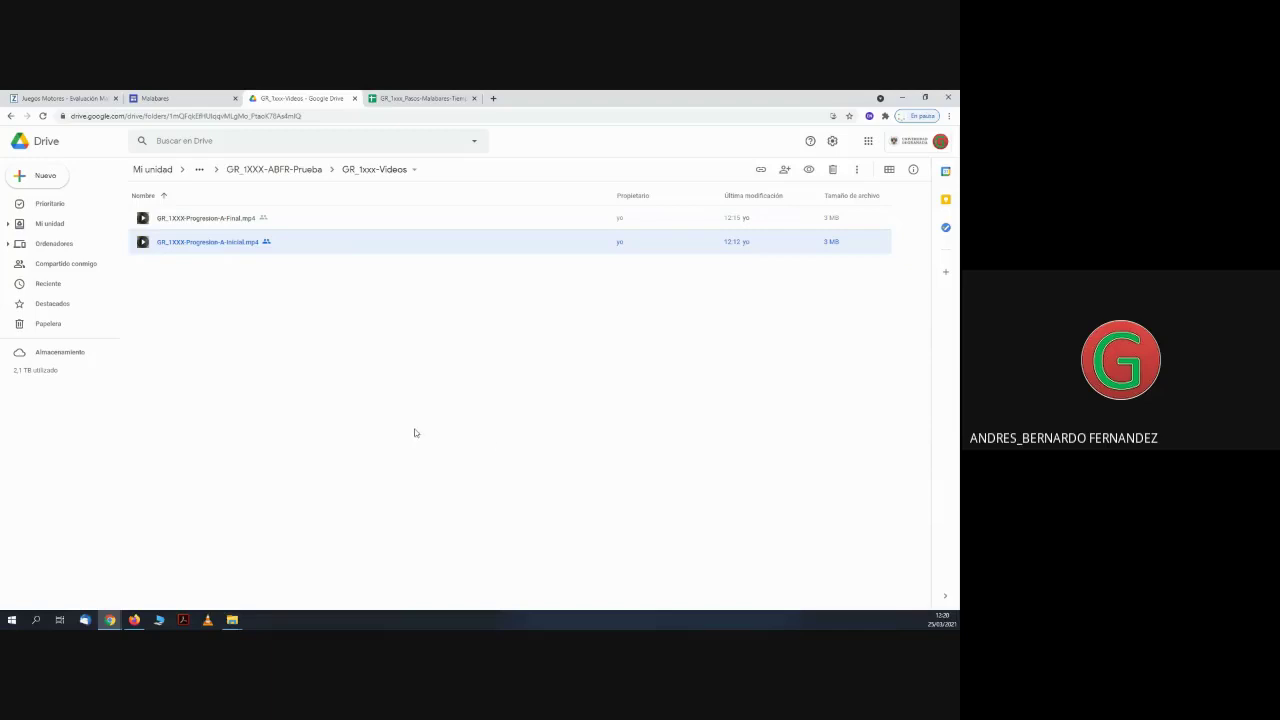
- Revisit the training-time spreadsheet, the Malabares site and the Evaluación Malabares page, and return to the GR_1xxx-Videos folder in Drive
left_click(390, 97)
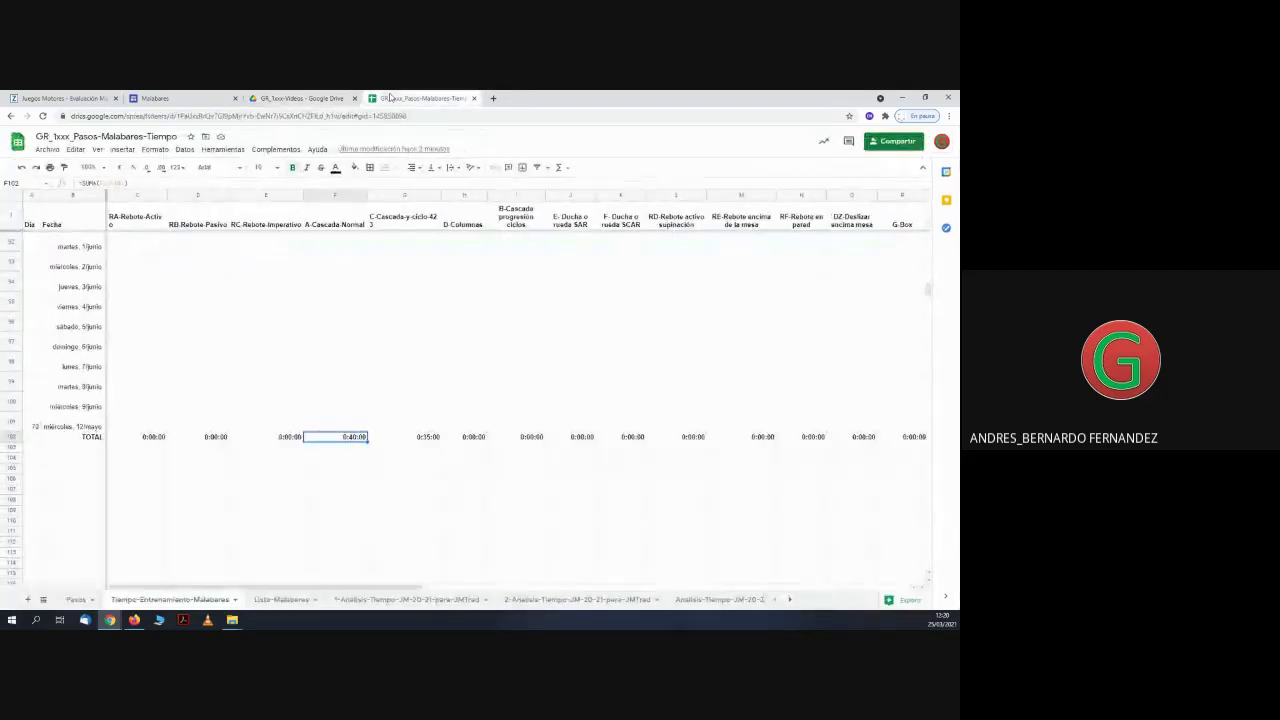
scroll(392, 398, "up", 4)
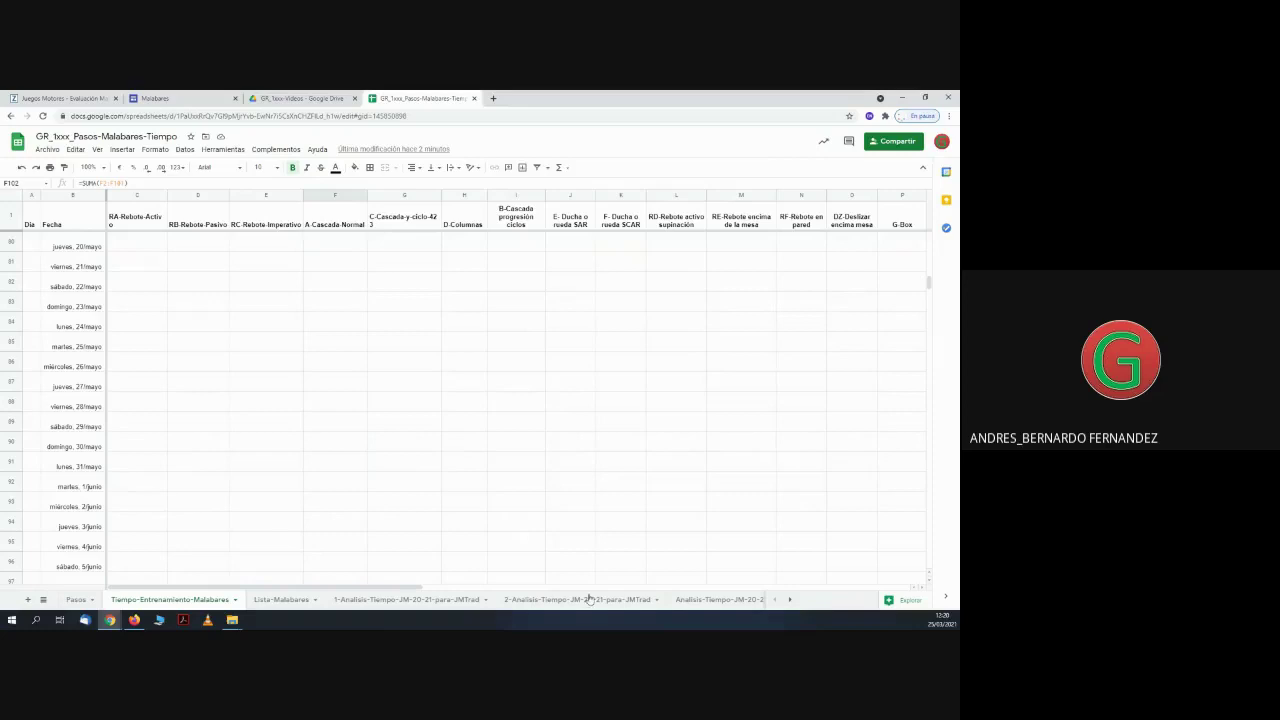
left_click(194, 101)
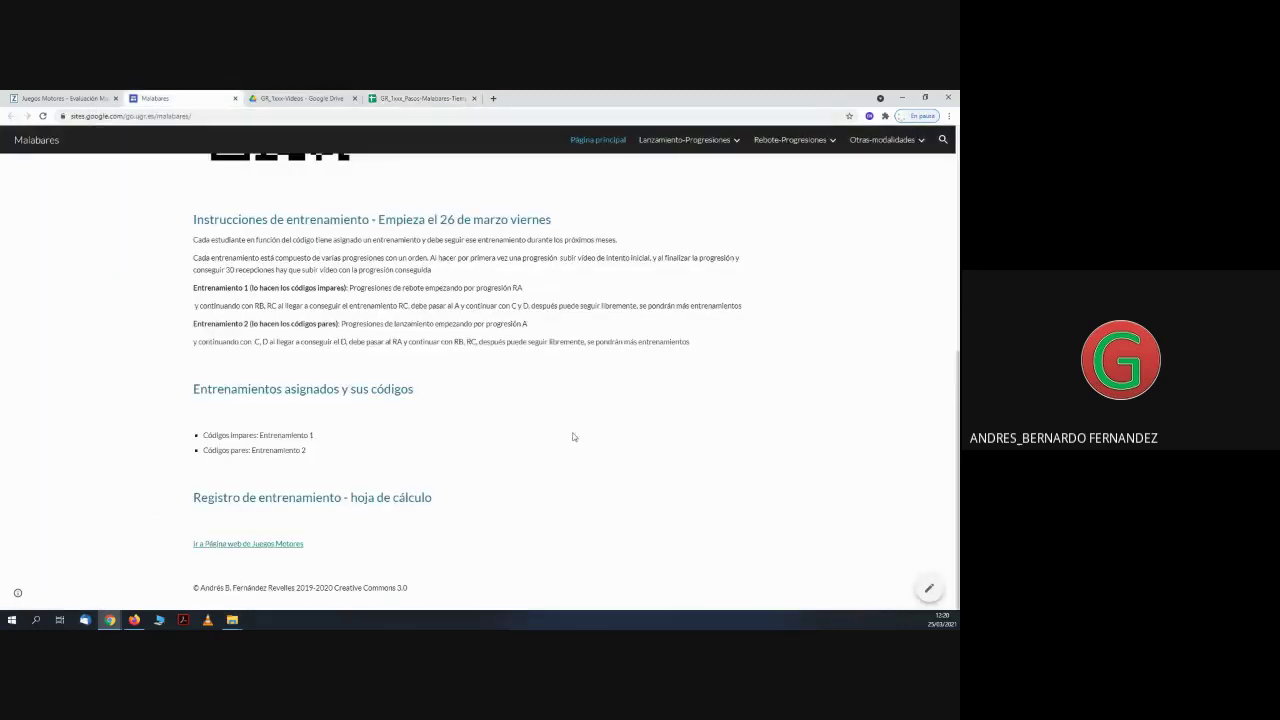
scroll(571, 434, "up", 4)
left_click(90, 100)
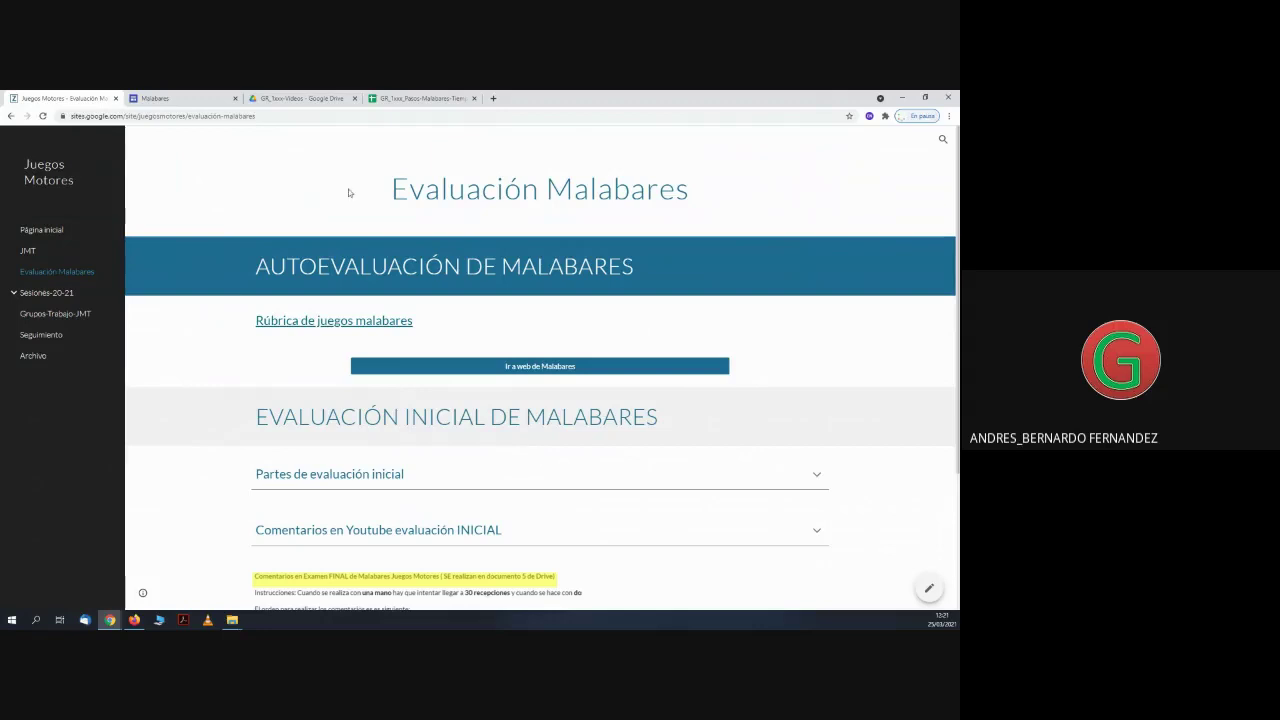
left_click(269, 98)
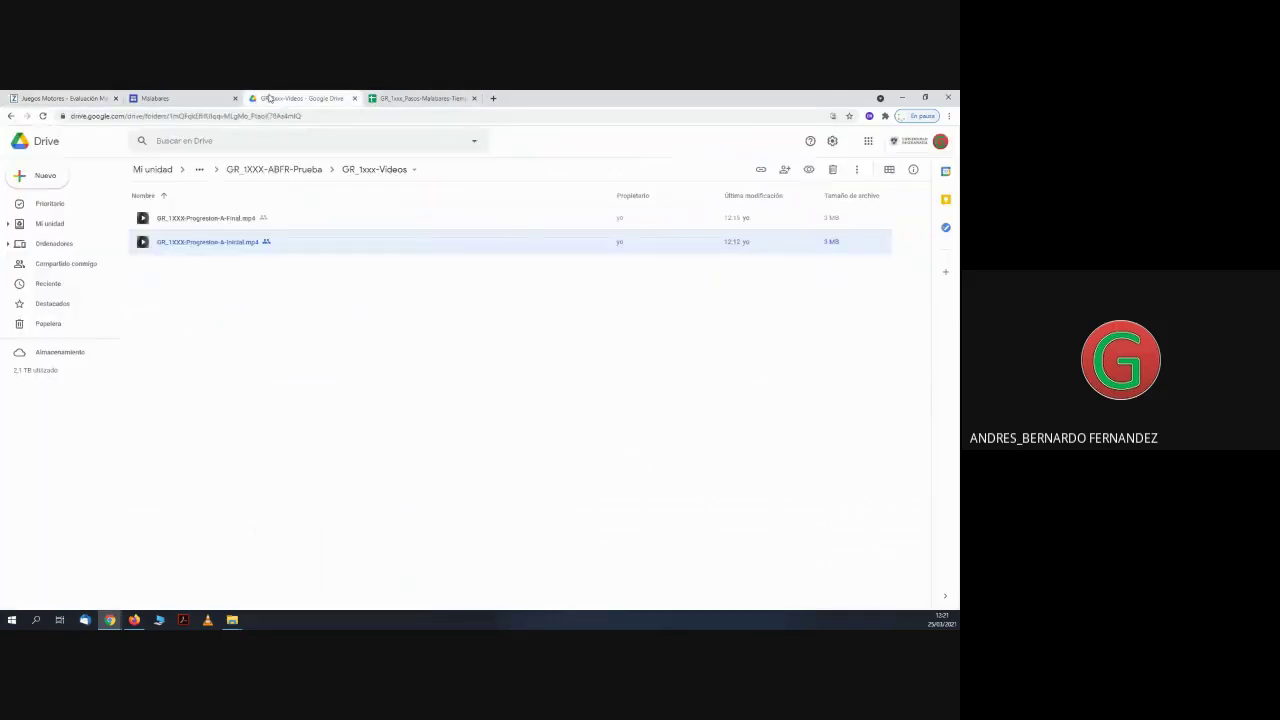